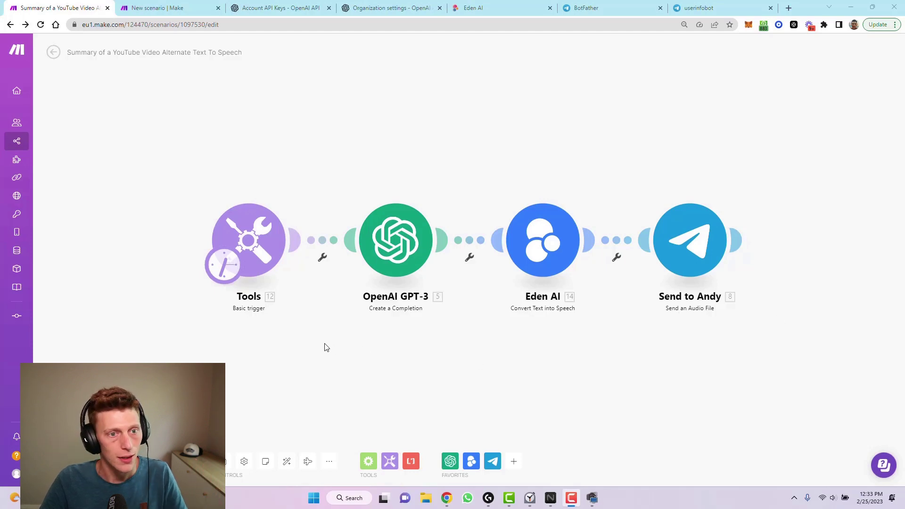
- Add a Tools Basic trigger as the first module of the new scenario
left_click(175, 8)
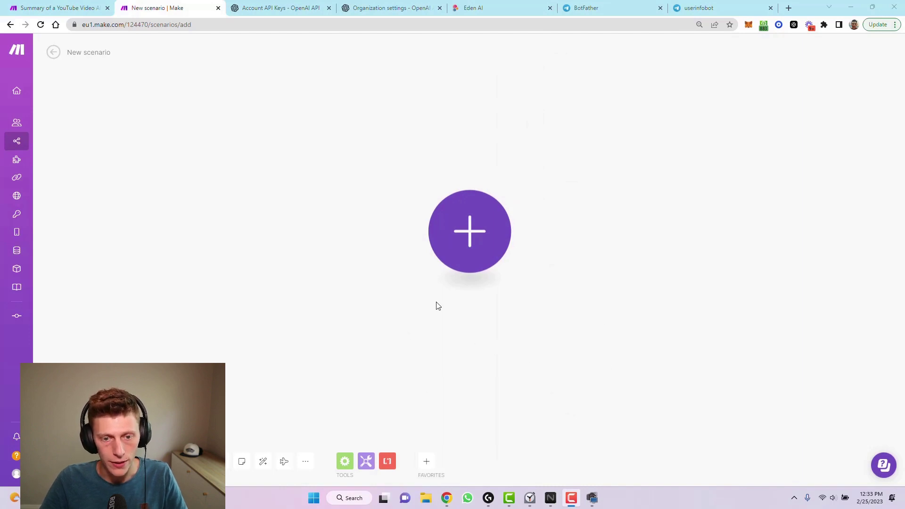
left_click(472, 234)
type("to")
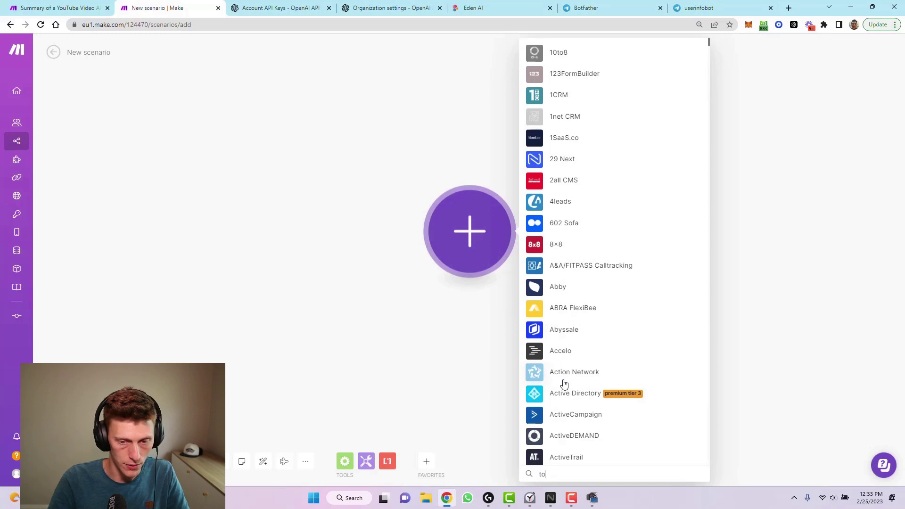
type("ol")
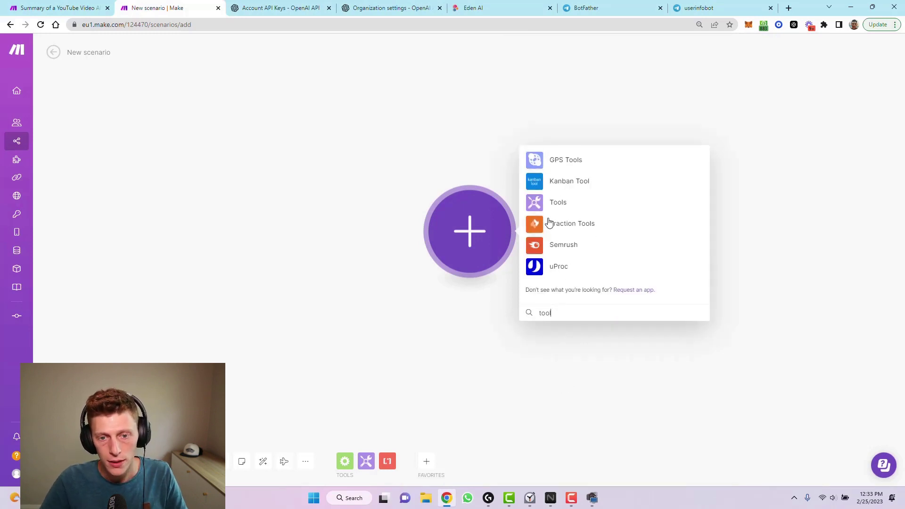
left_click(549, 202)
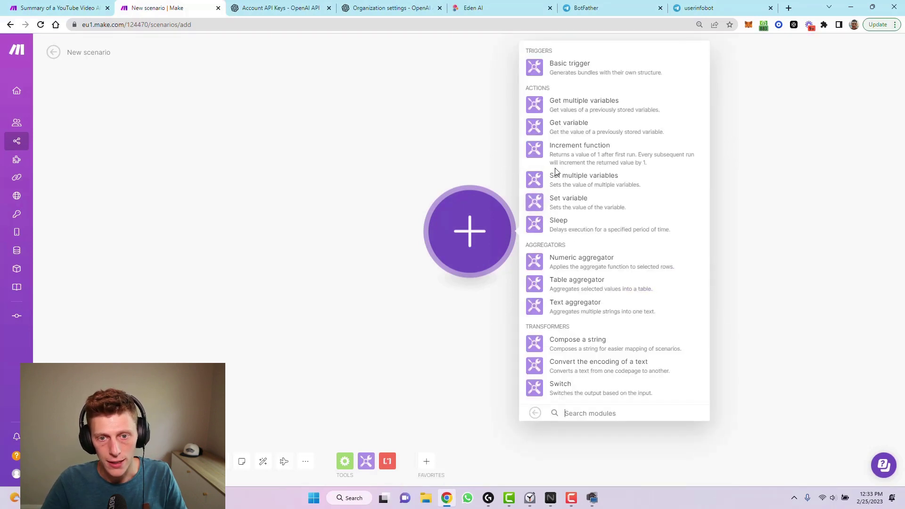
left_click(566, 71)
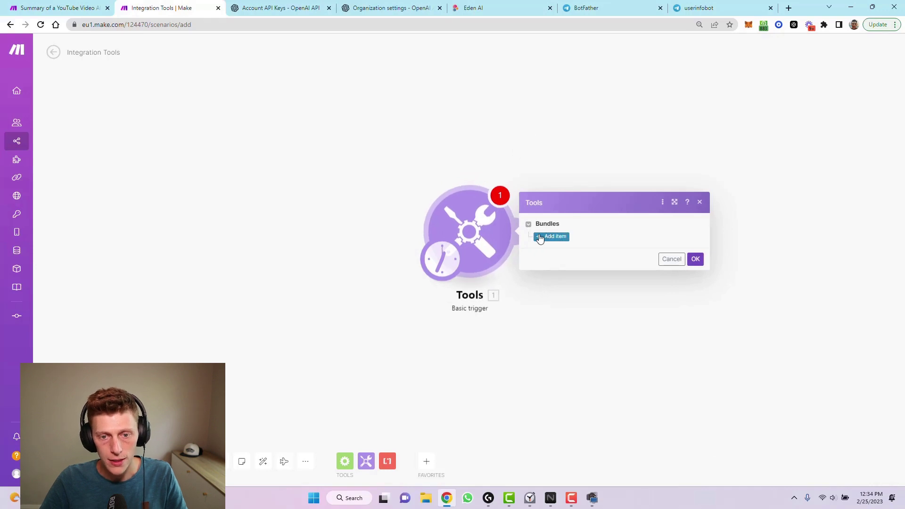
- Give the trigger one item named 'Video' with value 'Summary Goes here' and save it
left_click(540, 238)
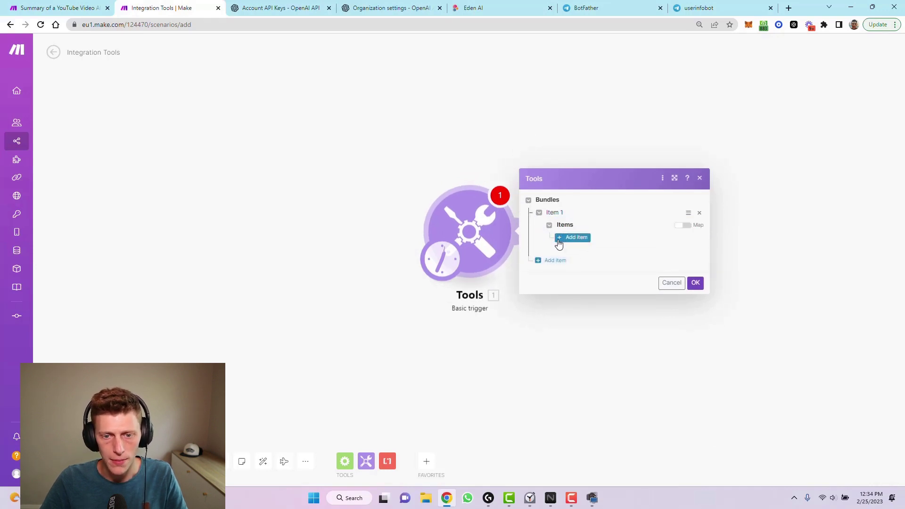
left_click(558, 238)
left_click(608, 220)
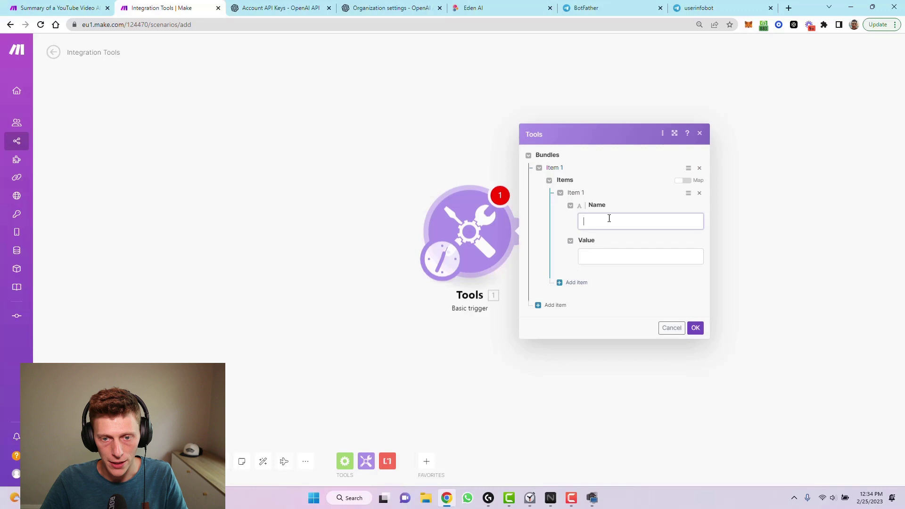
type("Vide")
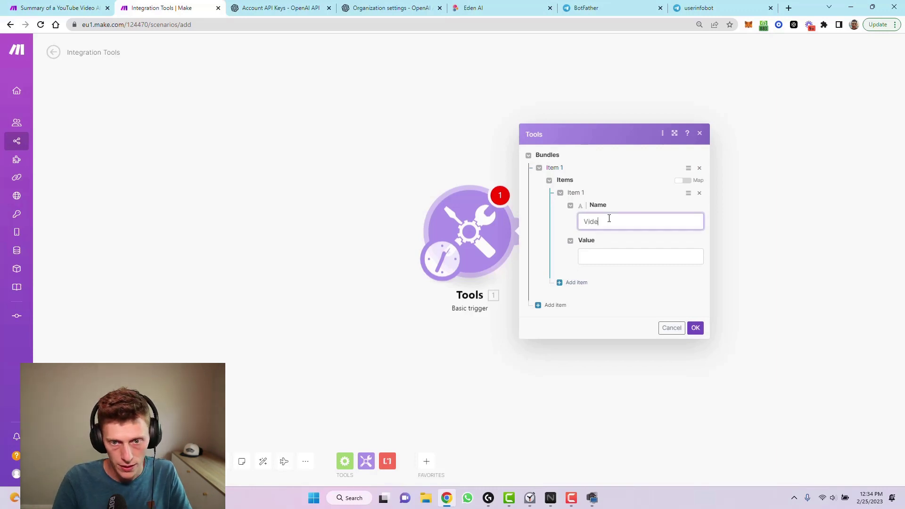
type("o")
key("Tab")
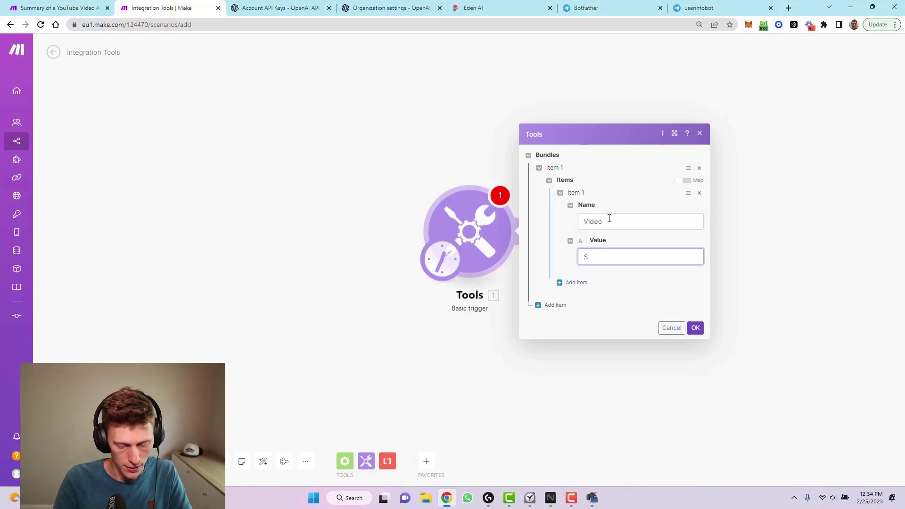
type("Summary Goes here")
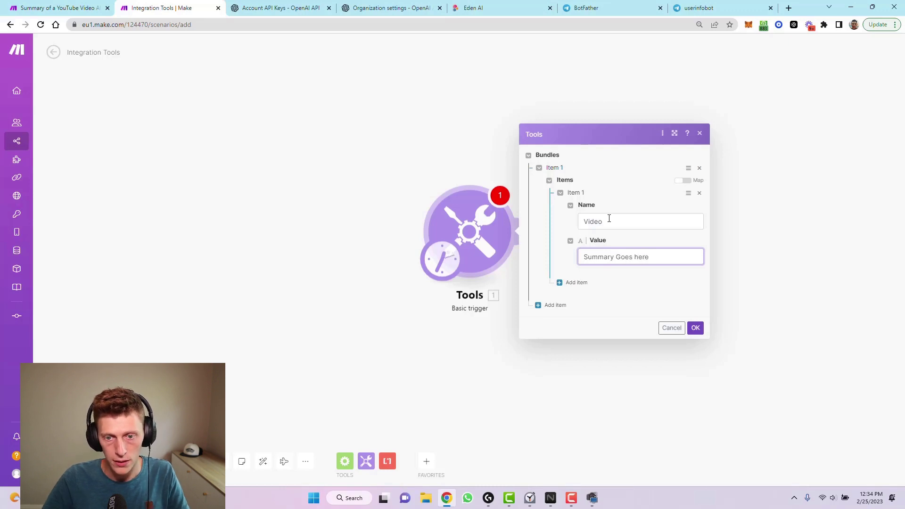
left_click(695, 328)
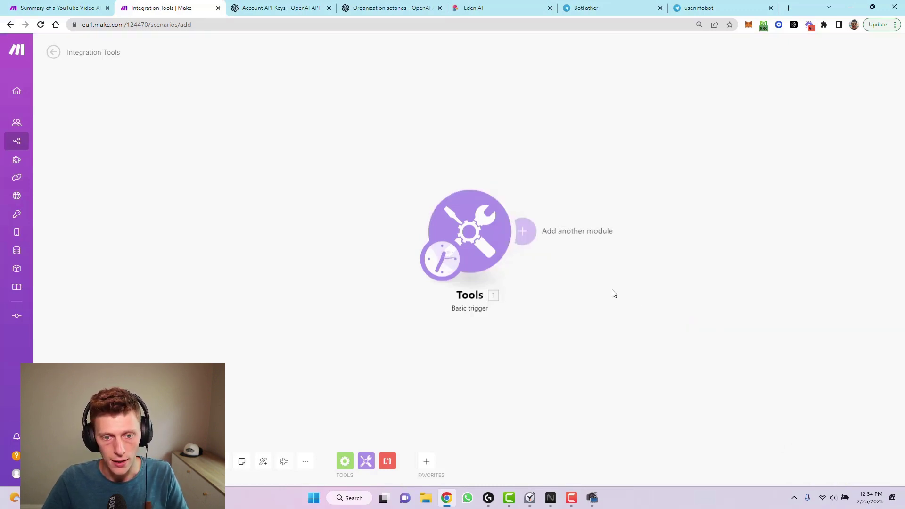
- Recheck the Tools trigger's 'Summary Goes here' value, then close its settings
left_click_drag(645, 291, 450, 289)
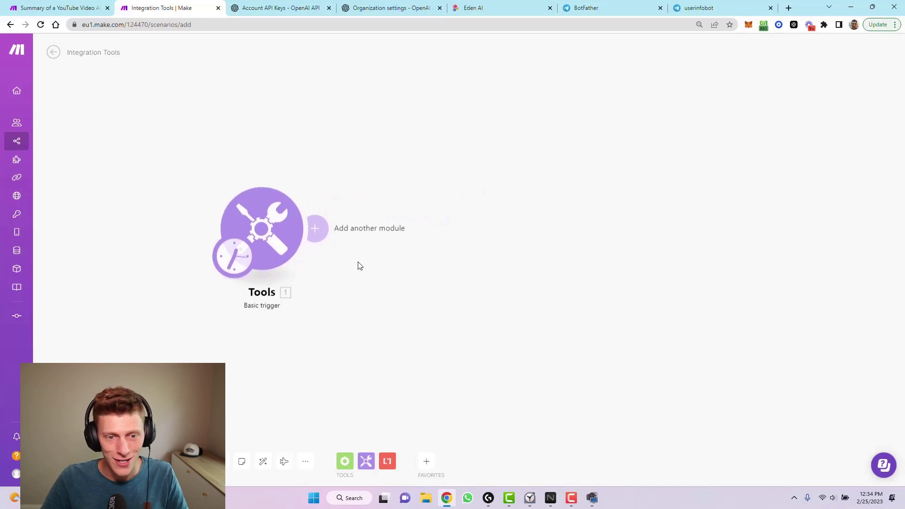
left_click(302, 250)
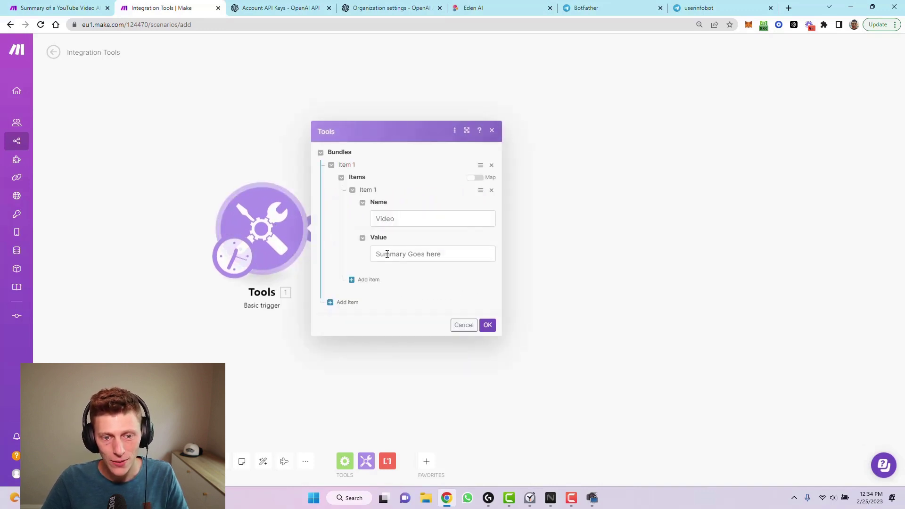
left_click_drag(376, 254, 467, 253)
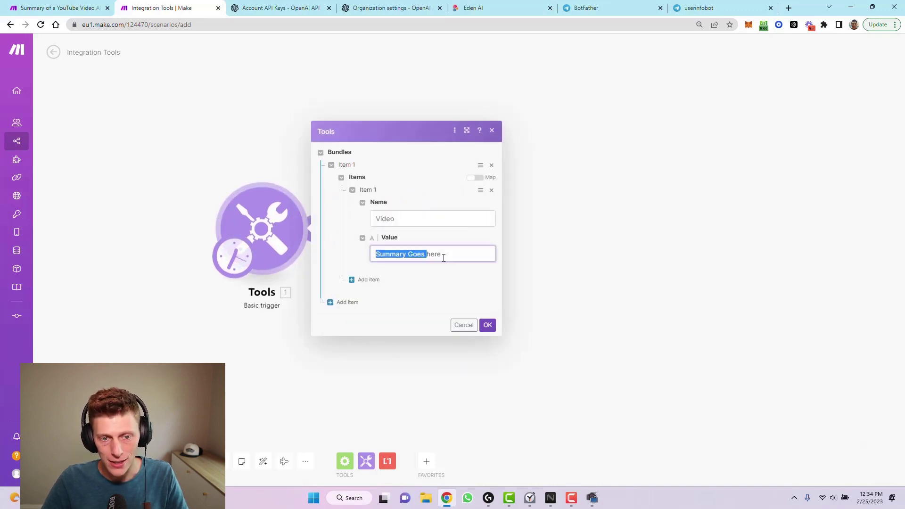
left_click(593, 280)
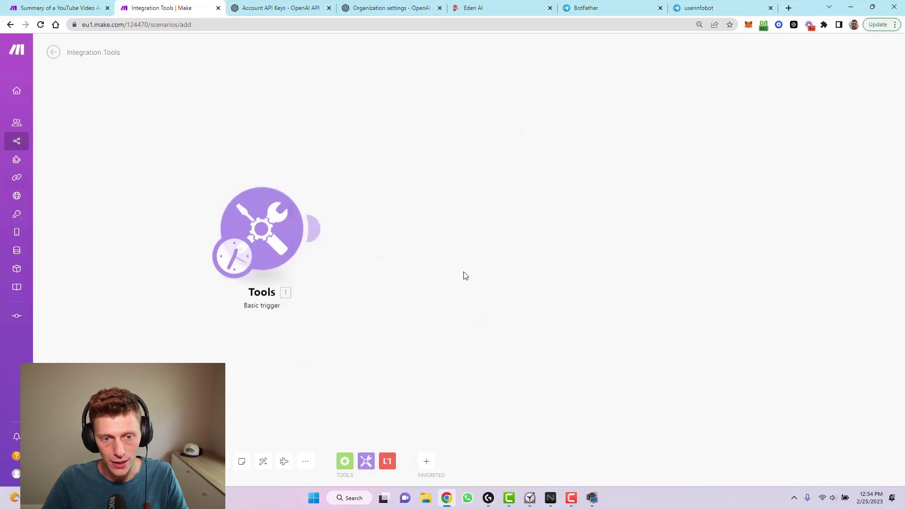
- Add an OpenAI GPT-3 'Create a Completion' module after the Tools trigger
left_click(316, 228)
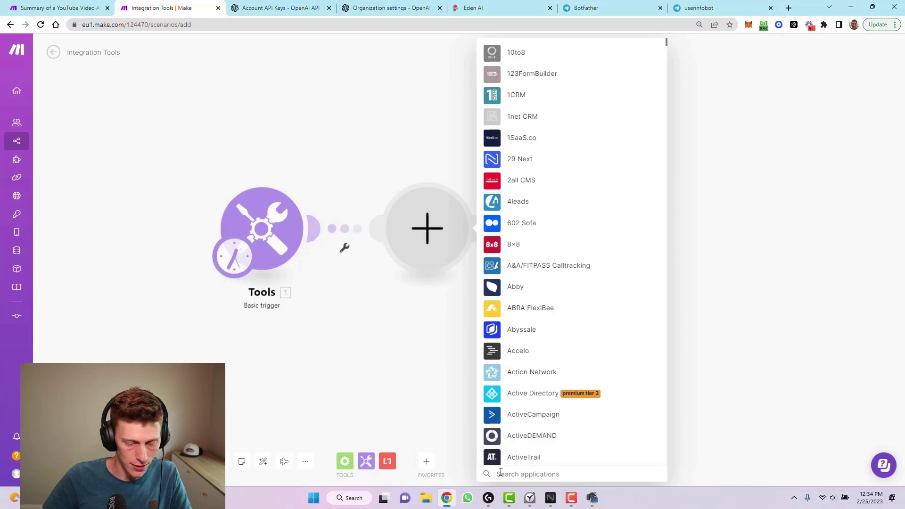
type("open")
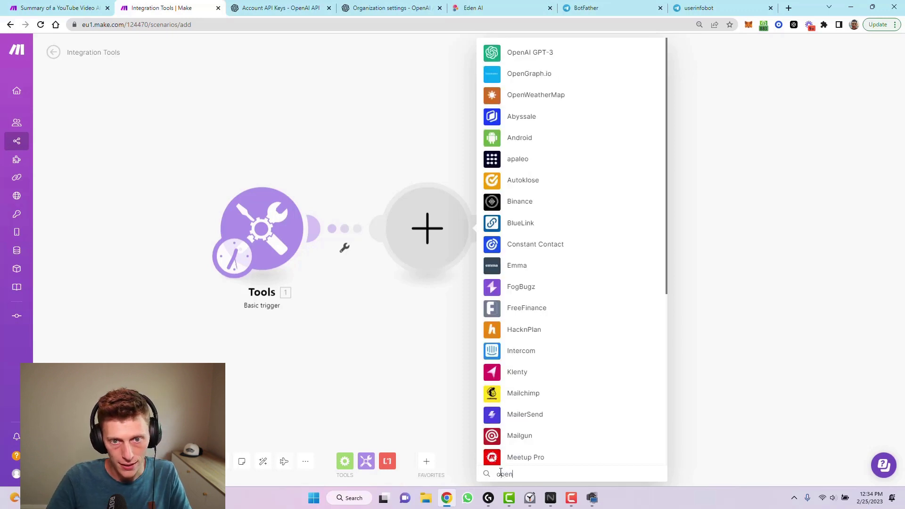
left_click(522, 52)
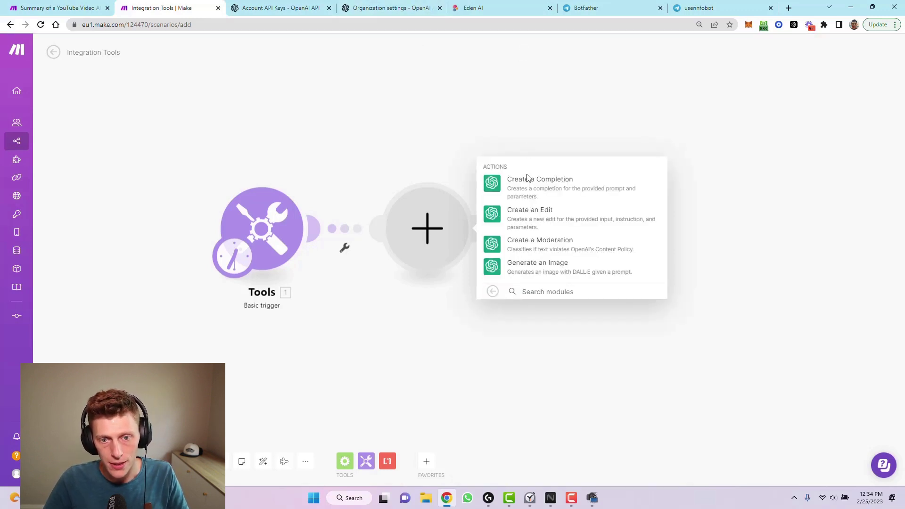
left_click(545, 190)
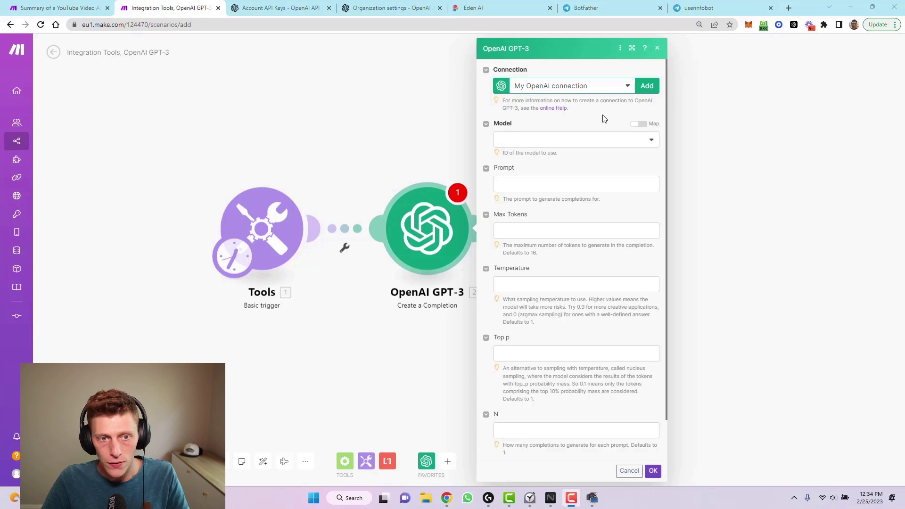
- Start a new OpenAI connection and look up the API key and organization ID pages in OpenAI
left_click(647, 87)
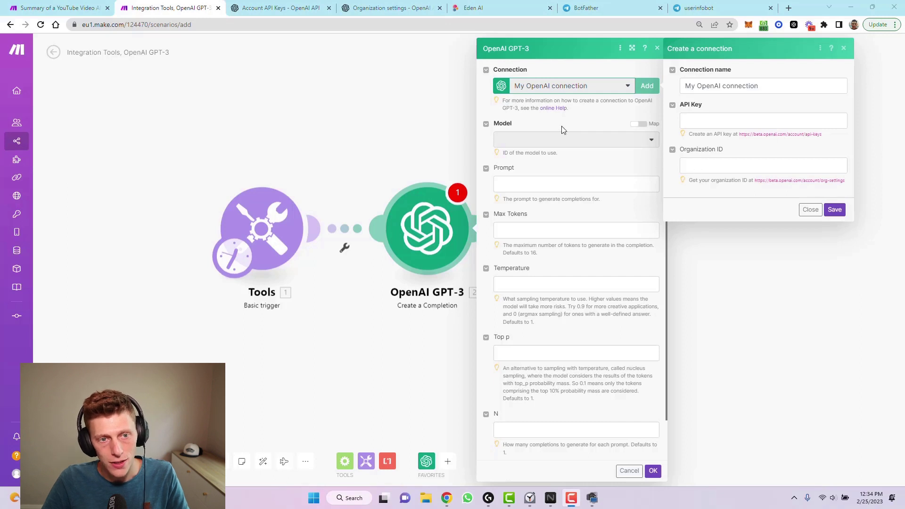
left_click(278, 10)
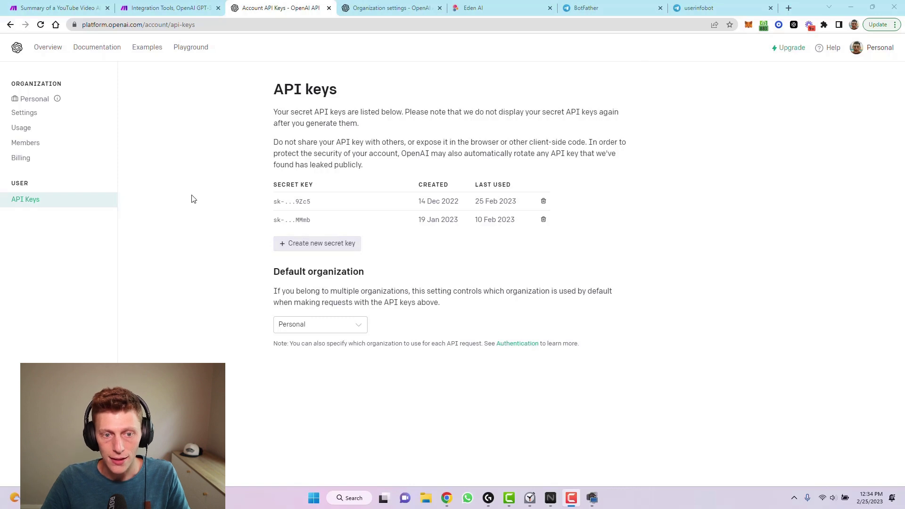
left_click(178, 8)
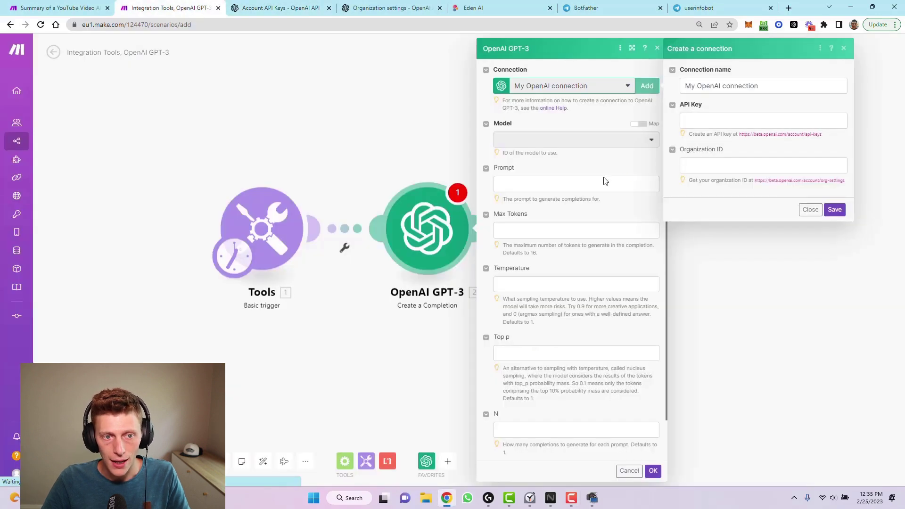
left_click(372, 8)
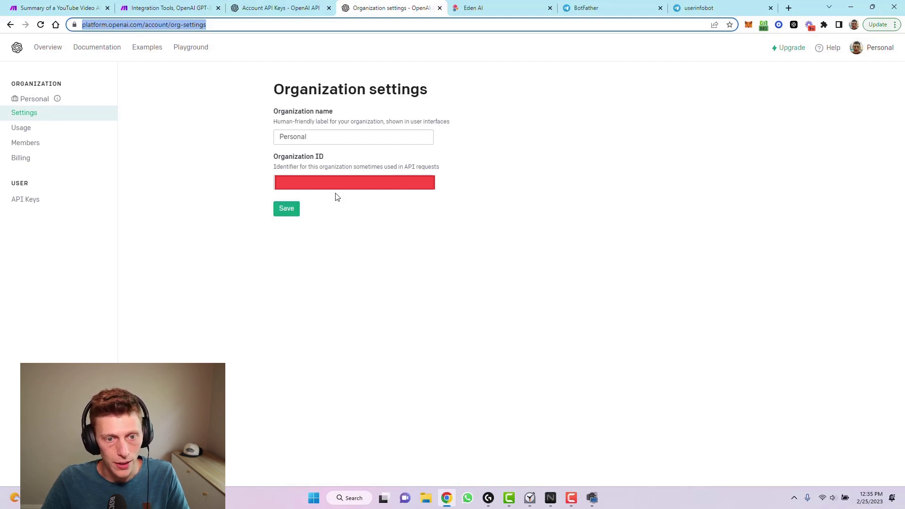
left_click(271, 7)
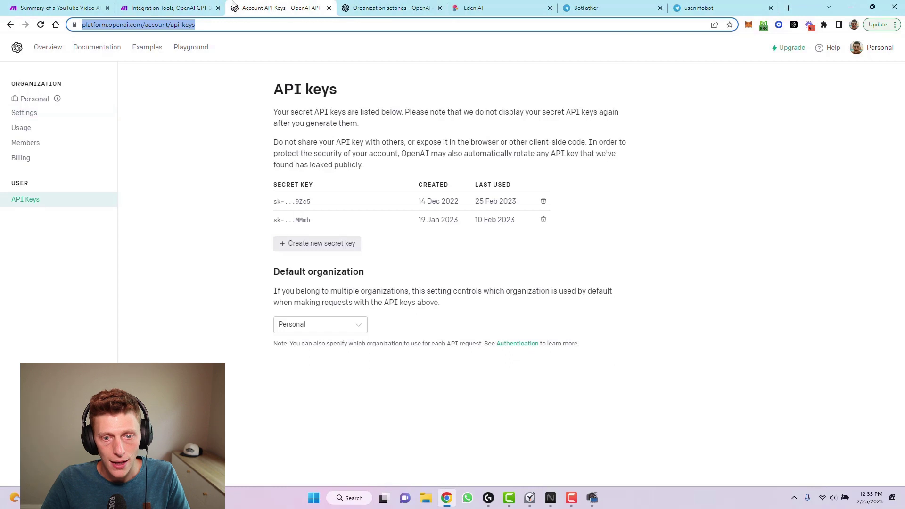
left_click(163, 4)
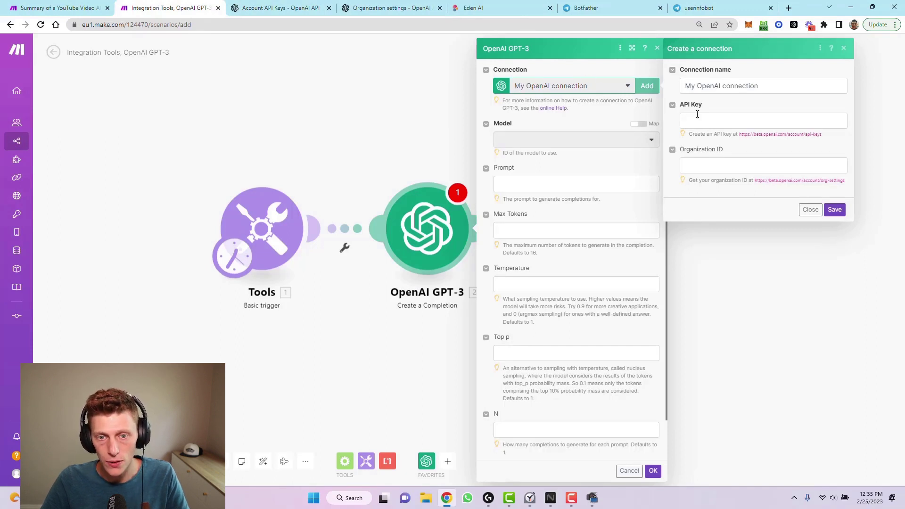
- With model text-davinci-003, map the Video item into the Prompt and wrap it in quotes
left_click(809, 209)
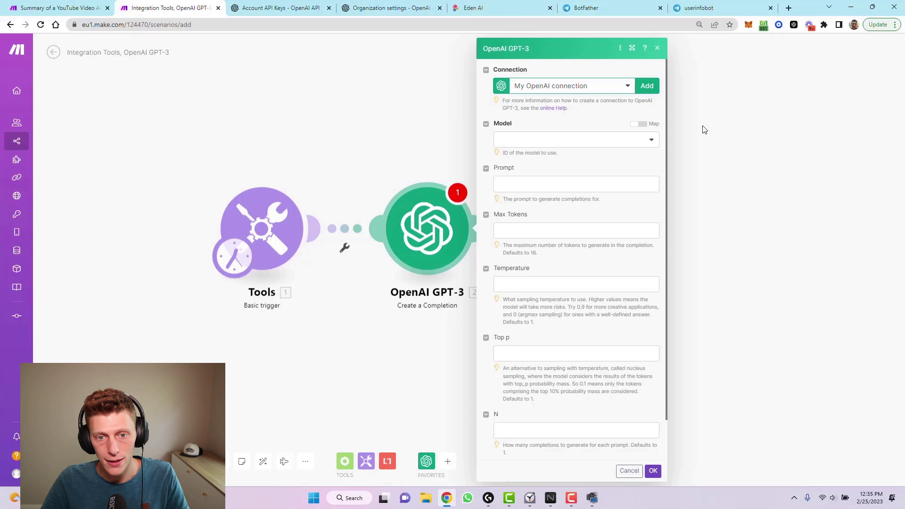
left_click(651, 142)
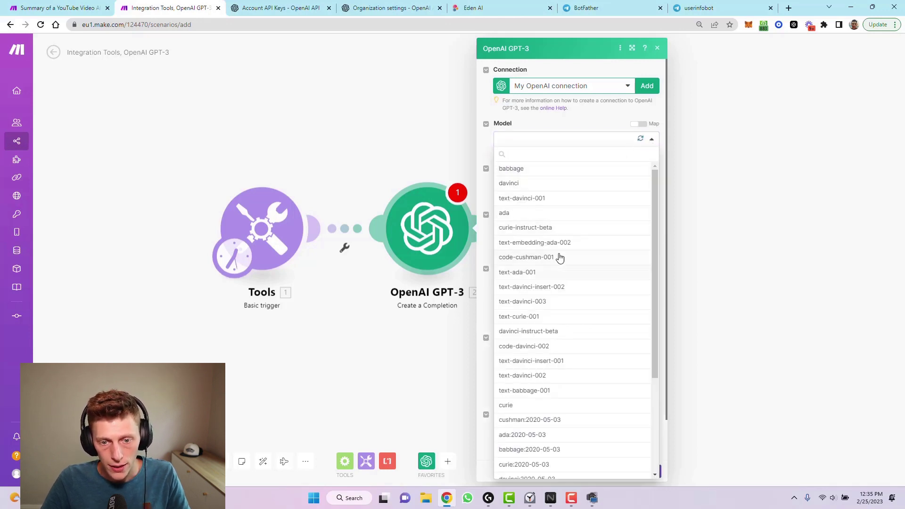
scroll(542, 381, "down", 1)
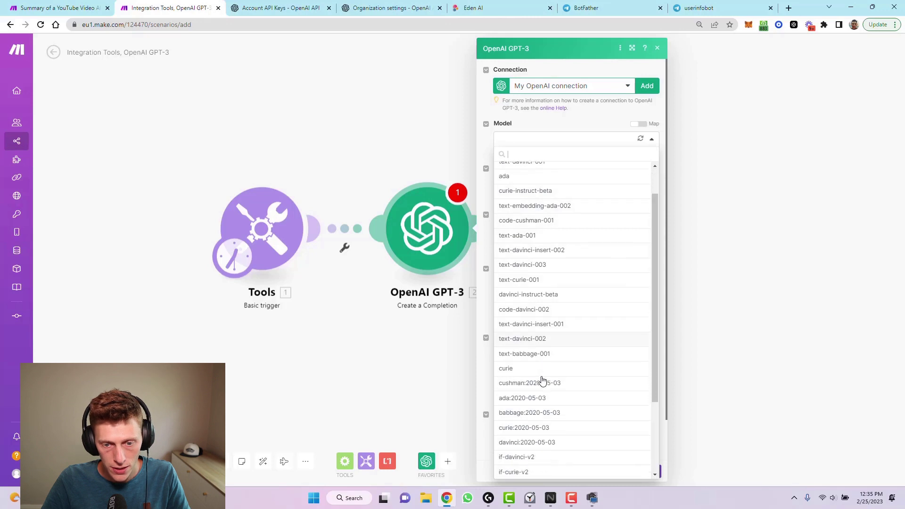
scroll(541, 401, "down", 3)
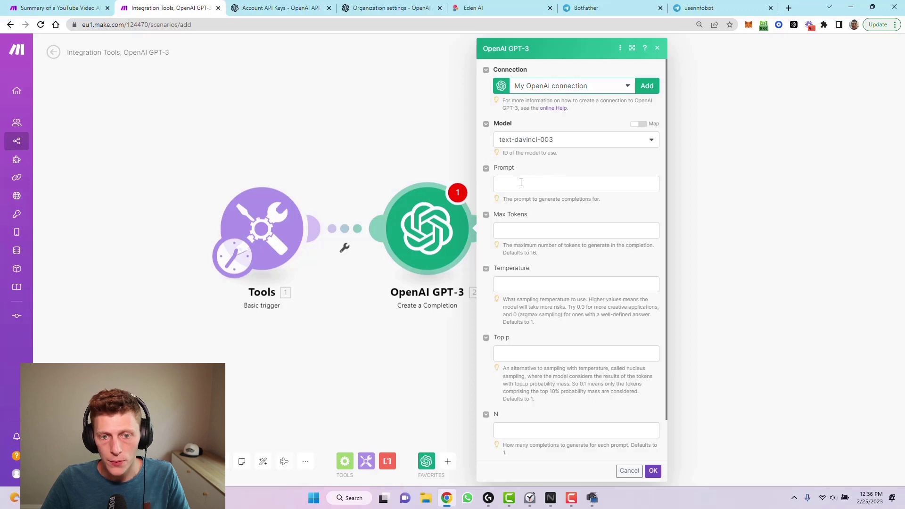
left_click(521, 182)
left_click_drag(682, 212, 499, 183)
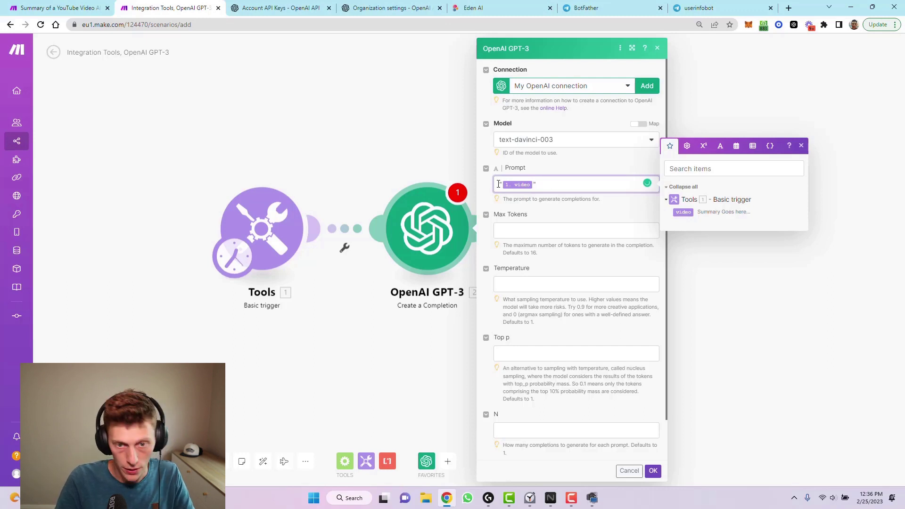
left_click(499, 184)
type("\"")
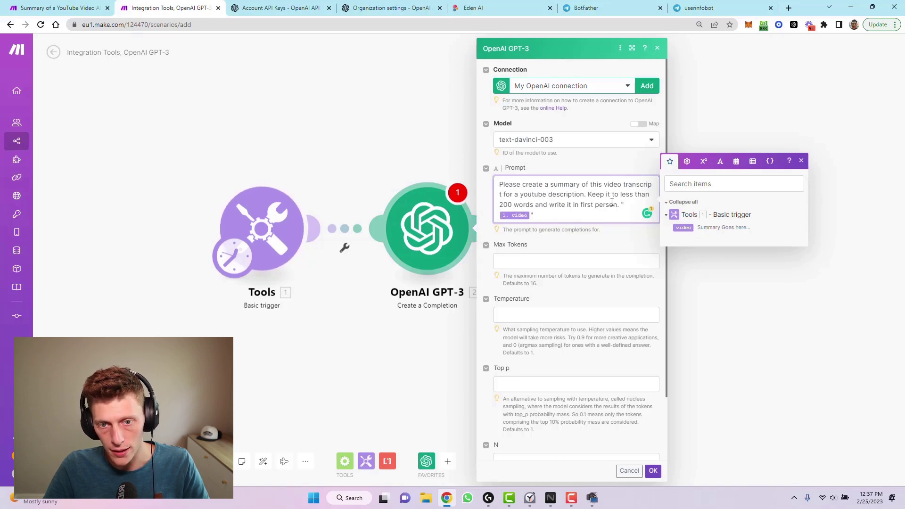
- Enter 1000 in Max Tokens, review the remaining fields, and save the GPT-3 module
left_click(543, 259)
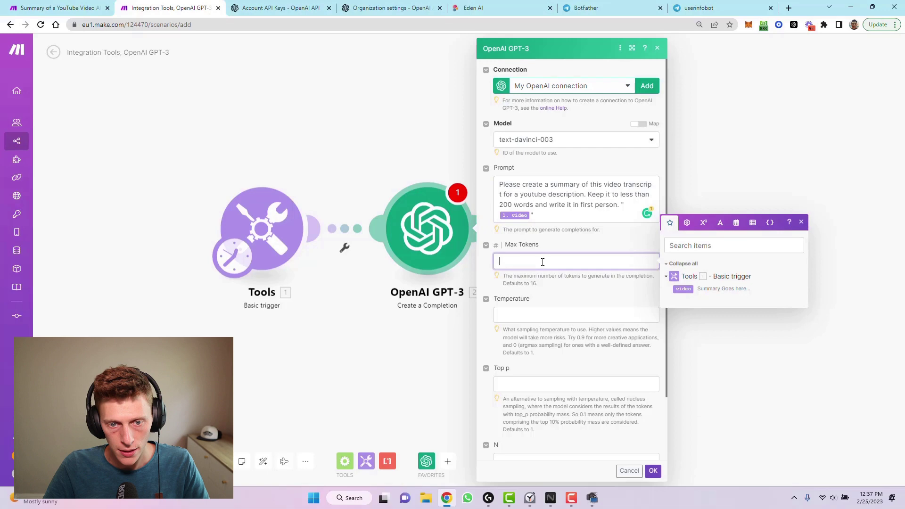
type("1000")
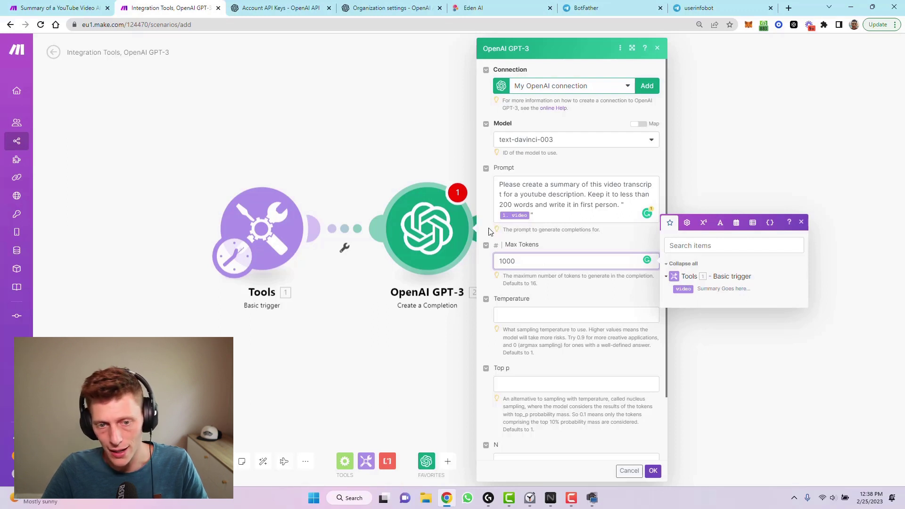
left_click(509, 316)
left_click(555, 306)
scroll(541, 344, "down", 1)
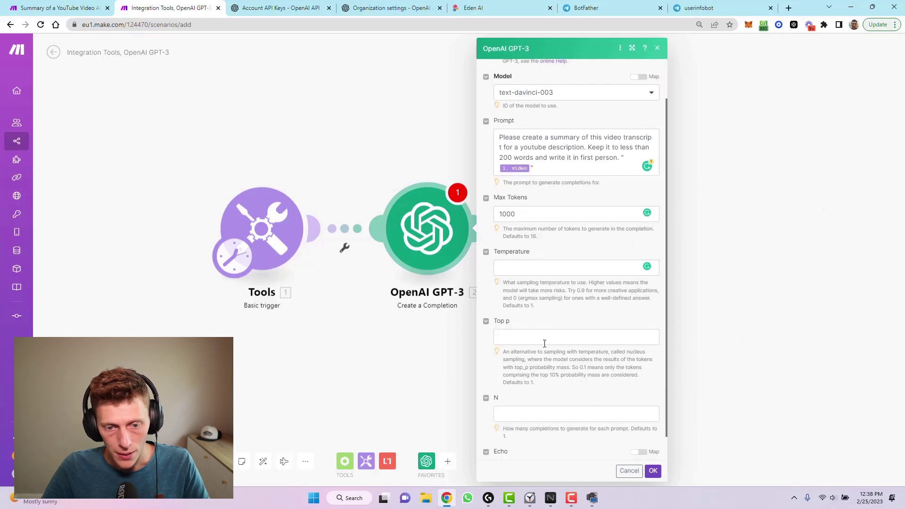
scroll(540, 264, "up", 1)
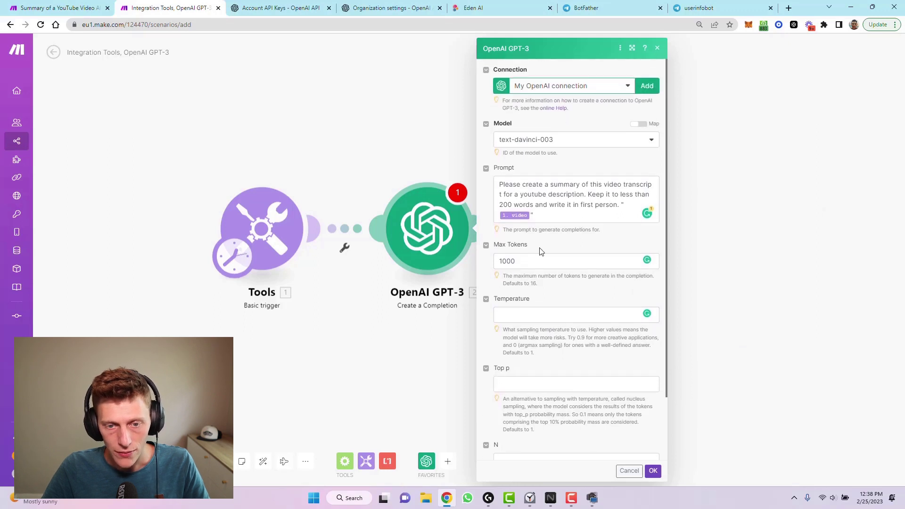
left_click(653, 471)
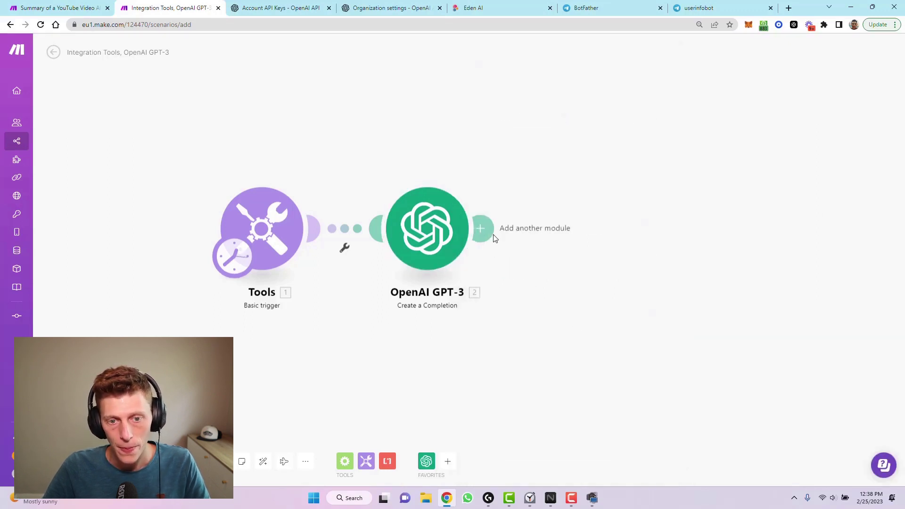
- Add an Eden AI module after GPT-3 and filter its actions by 'text to speech'
left_click(482, 229)
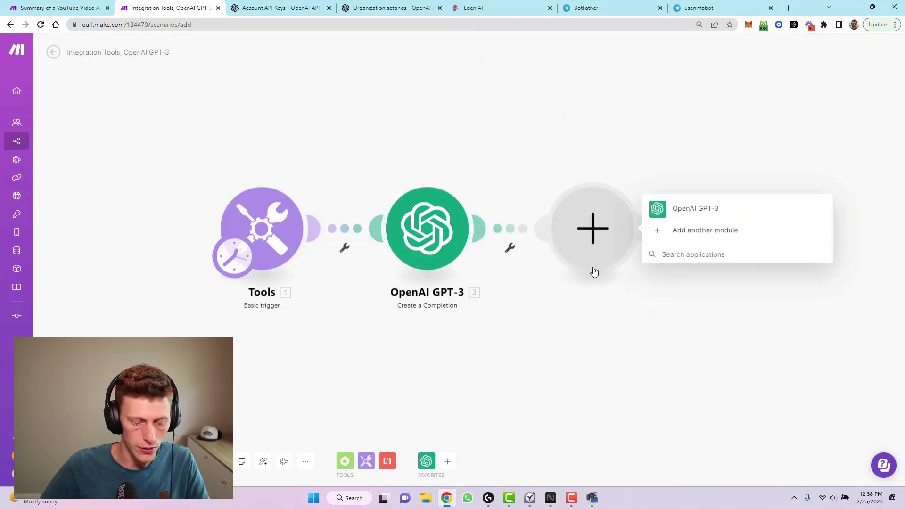
type("eden")
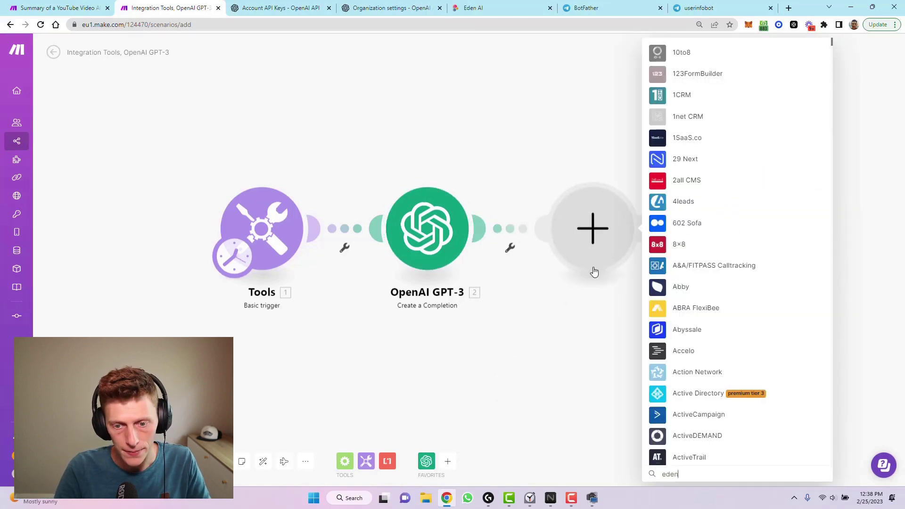
left_click(683, 202)
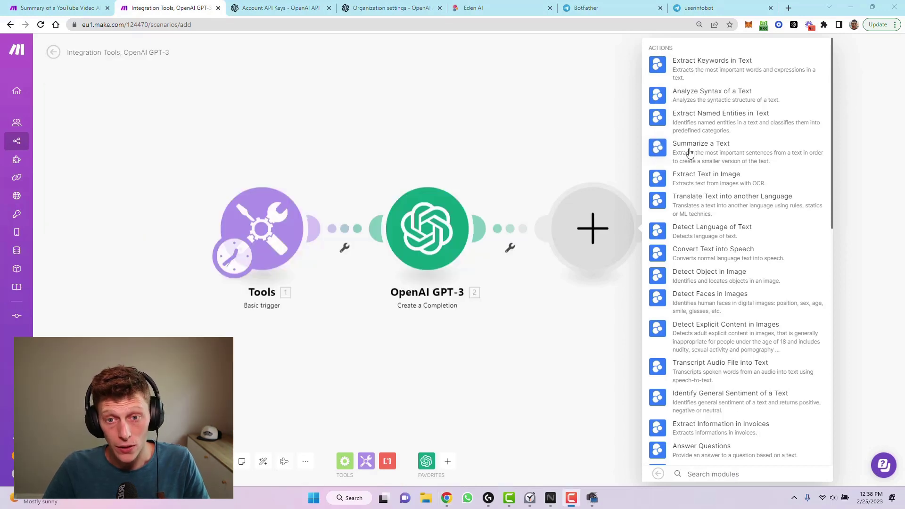
left_click(733, 472)
type("te")
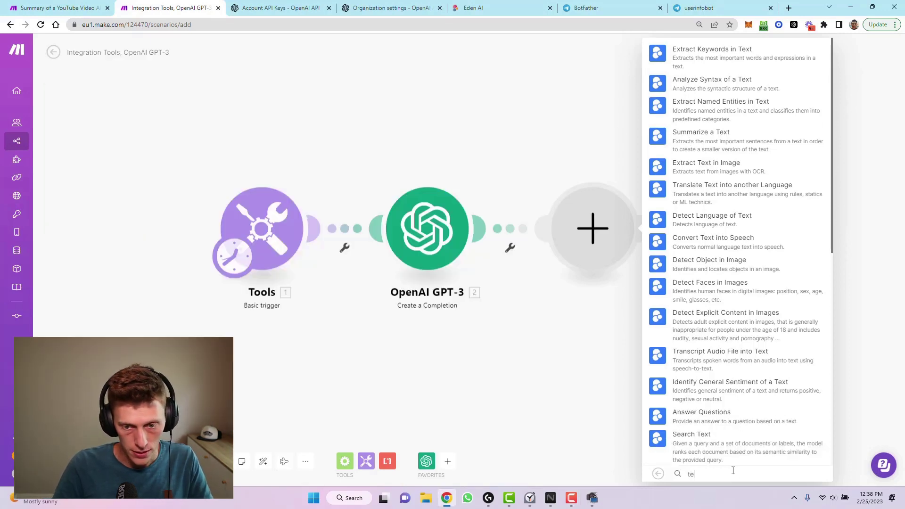
type("xt ")
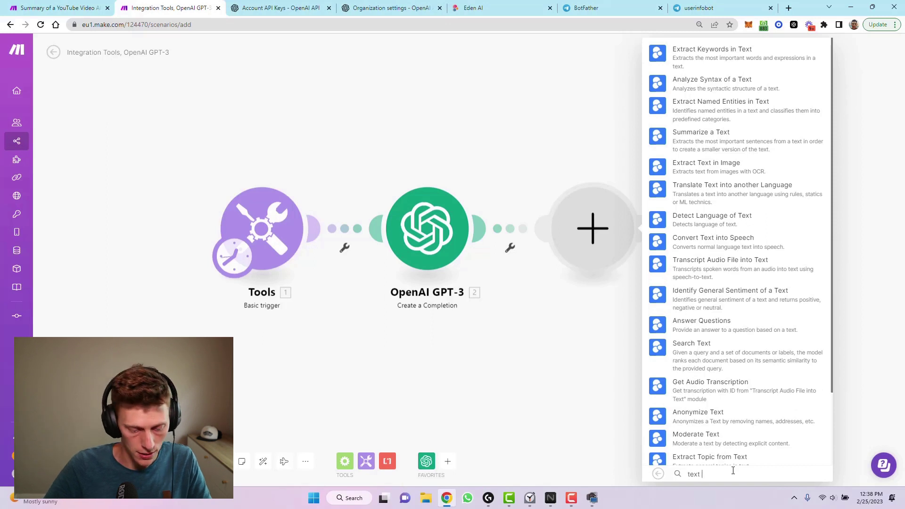
type("to speec")
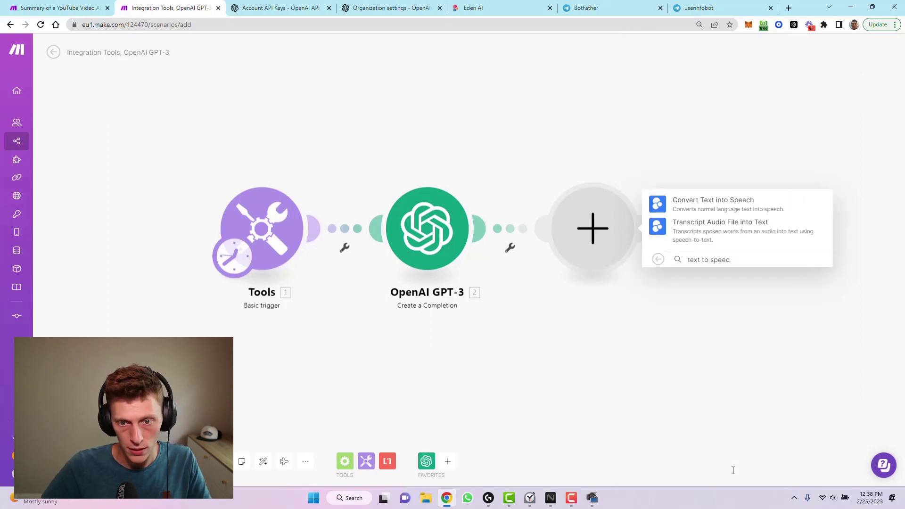
- Choose Convert Text into Speech and keep the existing My Eden AI connection
left_click(696, 209)
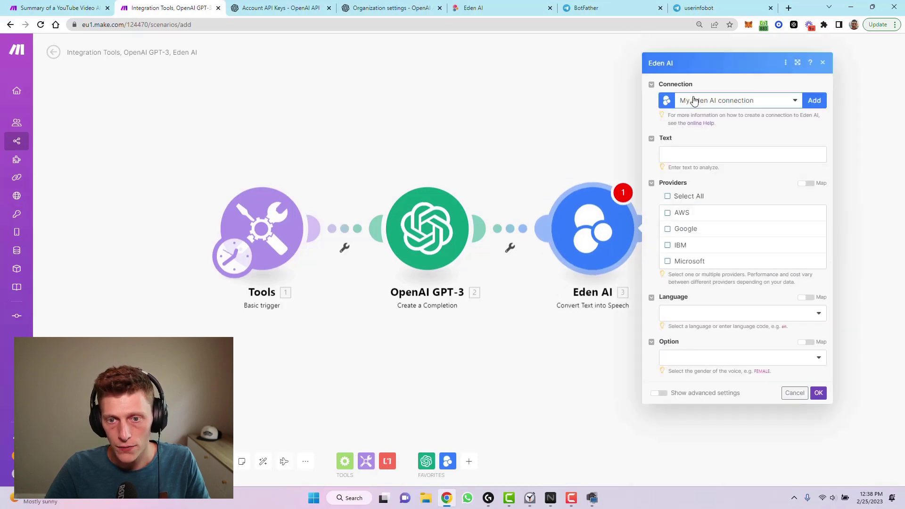
left_click(820, 100)
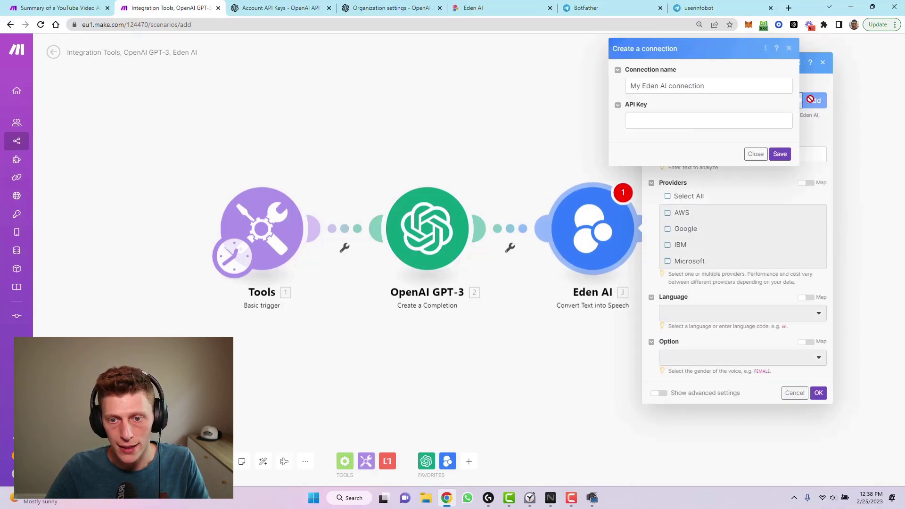
left_click(502, 9)
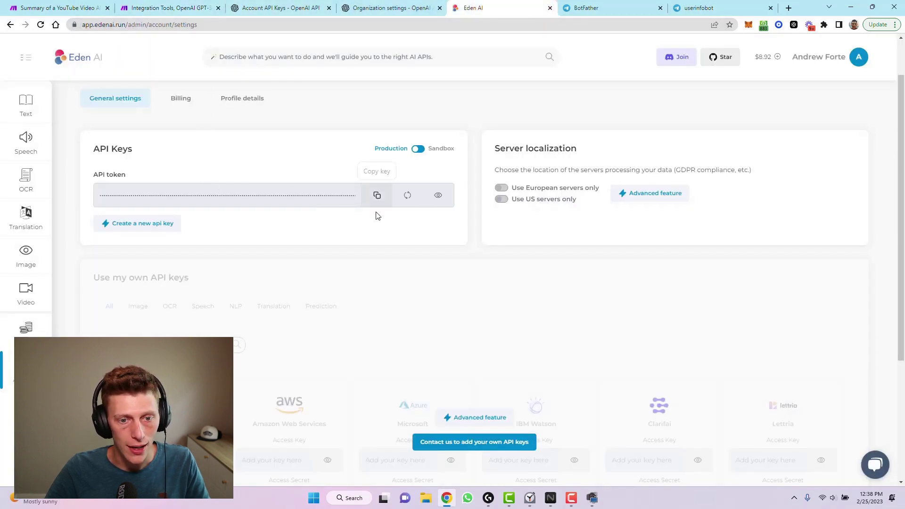
left_click(377, 196)
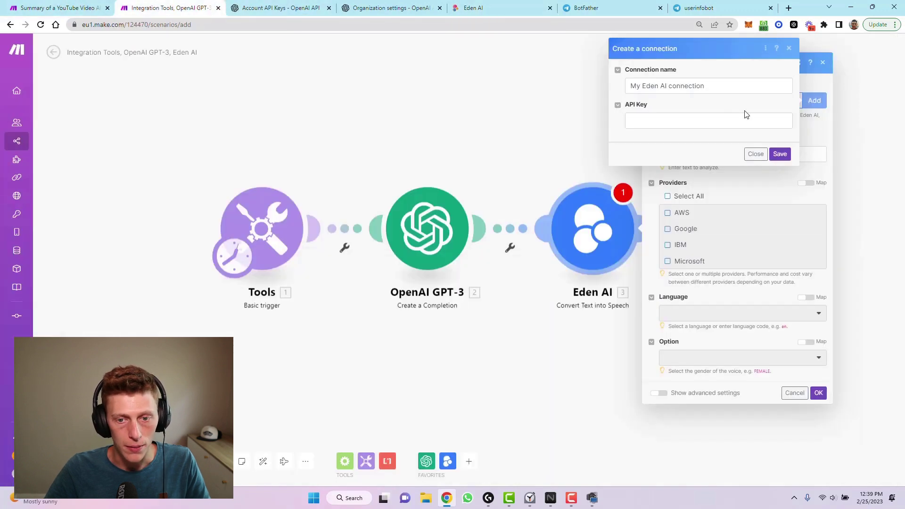
left_click(142, 8)
left_click(666, 117)
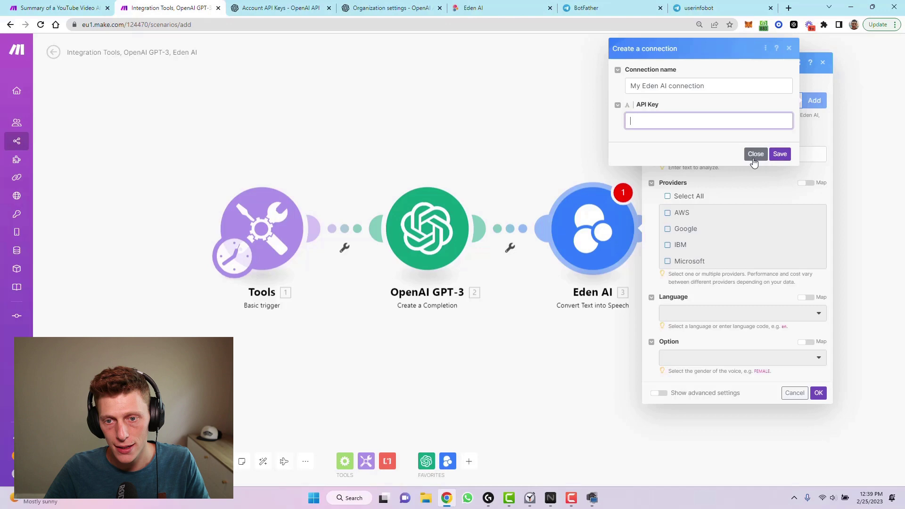
left_click(779, 154)
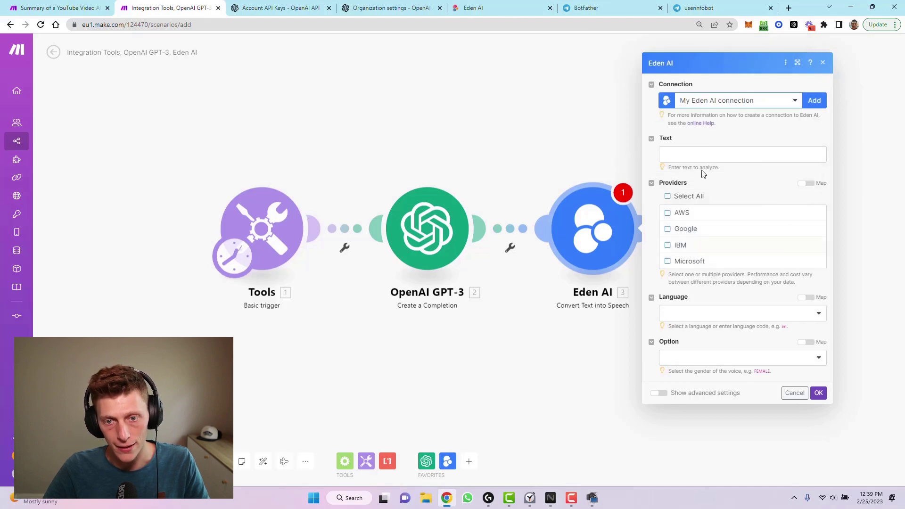
- Map GPT-3's Choices[] text into the Eden AI Text field
left_click(693, 158)
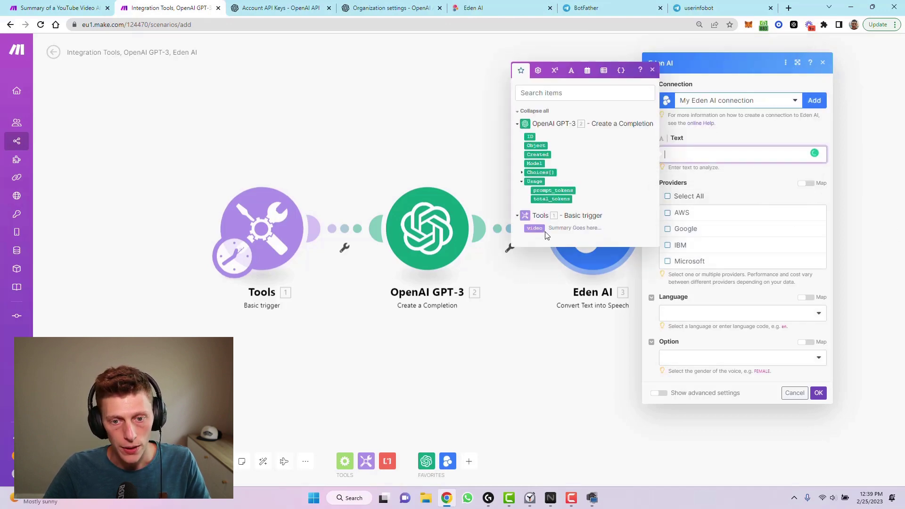
left_click(521, 175)
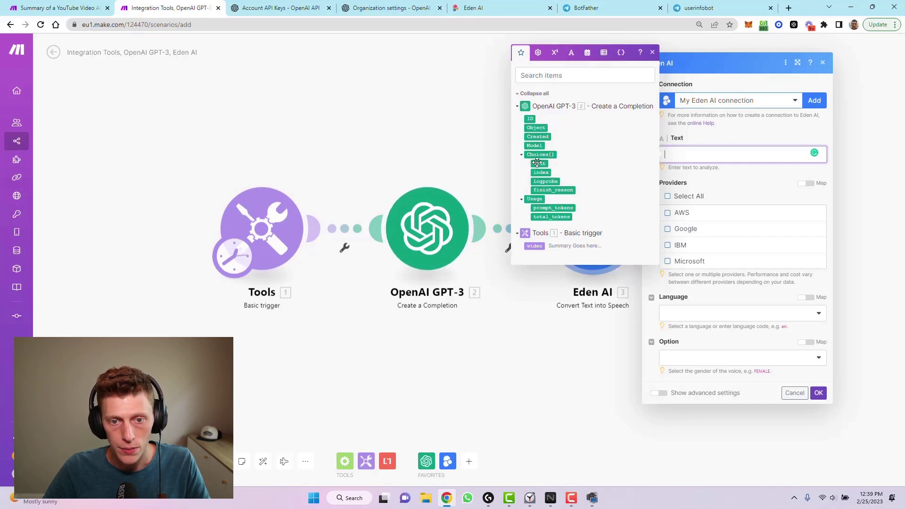
left_click_drag(537, 162, 680, 155)
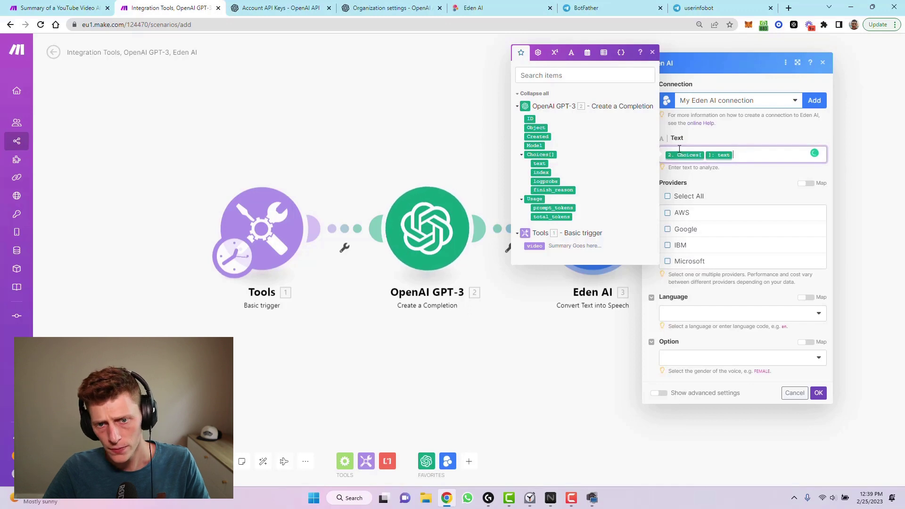
left_click(728, 182)
- Set provider Google, language English and a Male voice, then save the module
left_click(668, 230)
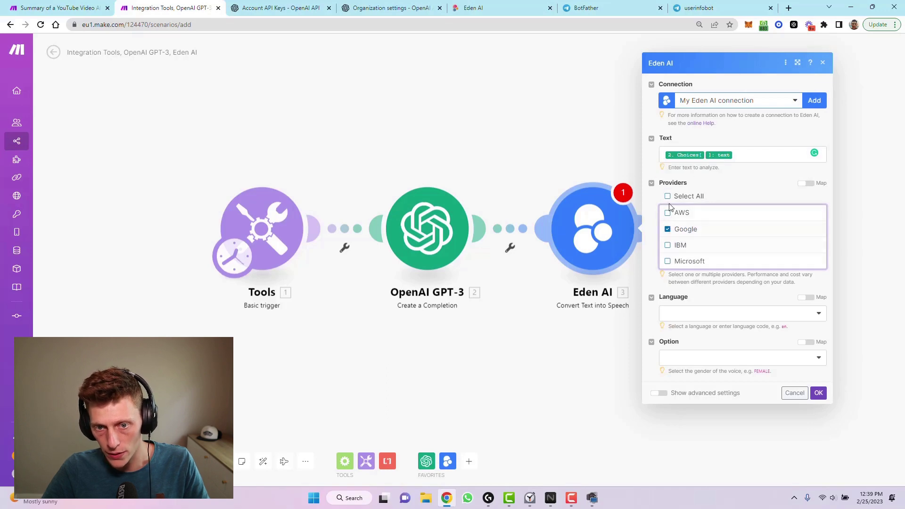
left_click(679, 315)
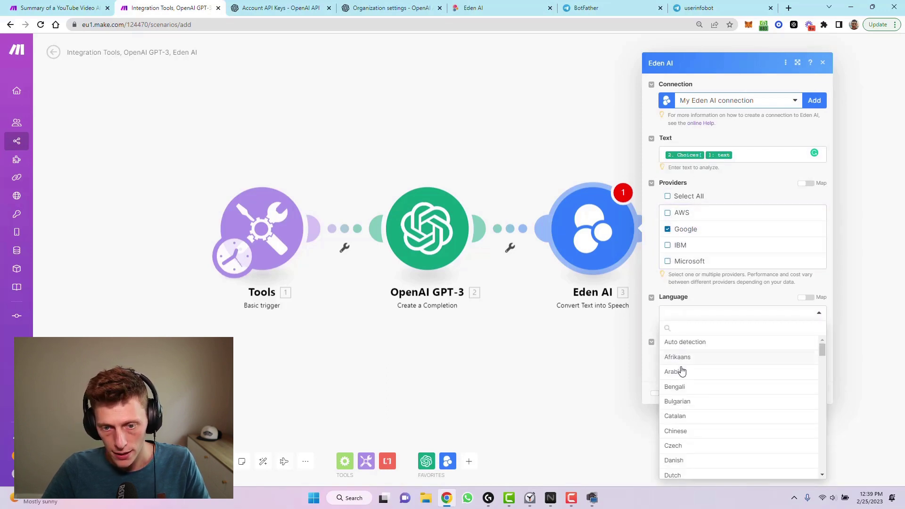
type("engli")
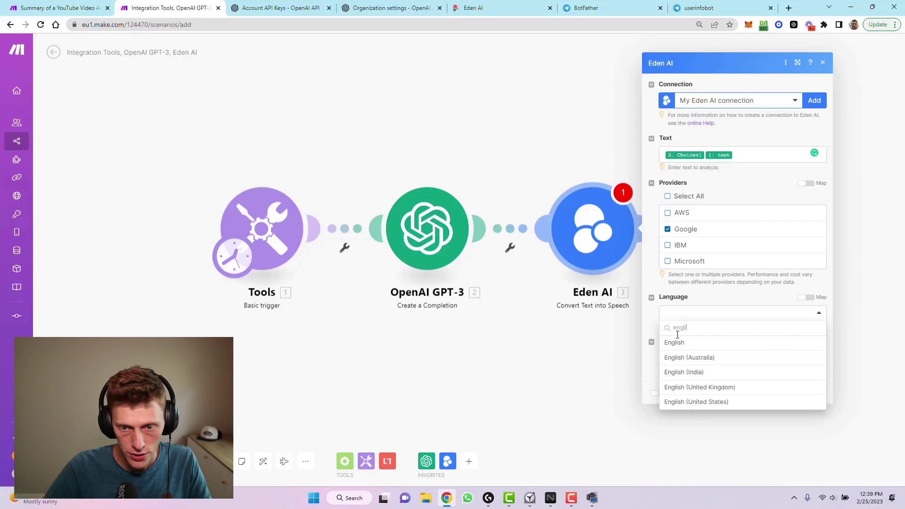
left_click(677, 343)
left_click(679, 358)
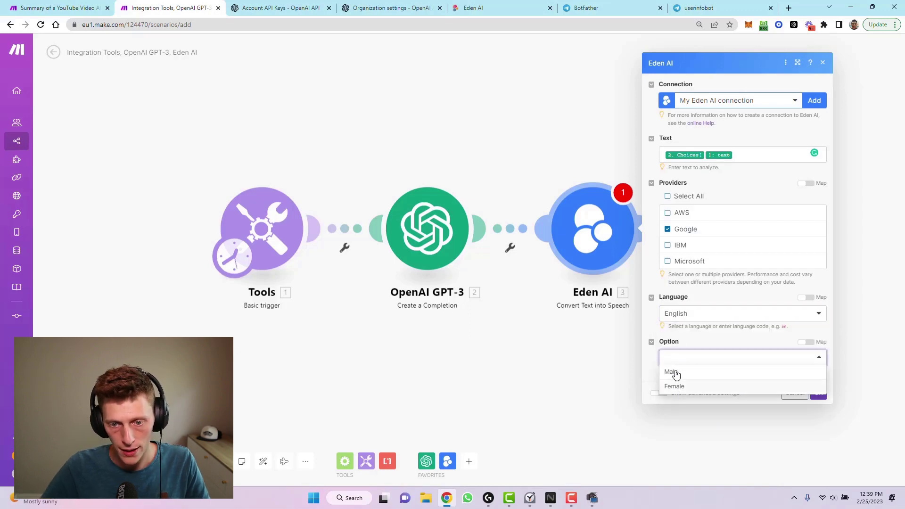
left_click(676, 373)
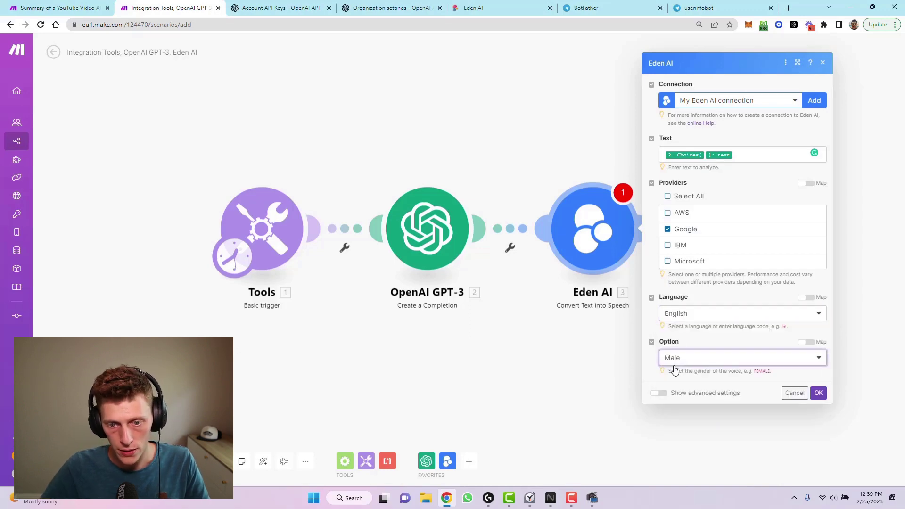
left_click(818, 392)
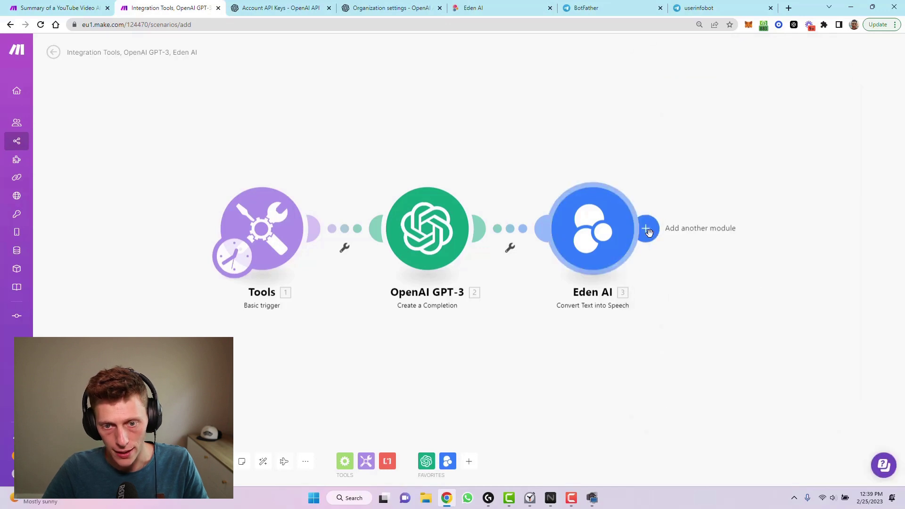
- Add a Telegram Bot 'Send an Audio File' module after Eden AI and start a new bot connection
left_click(648, 231)
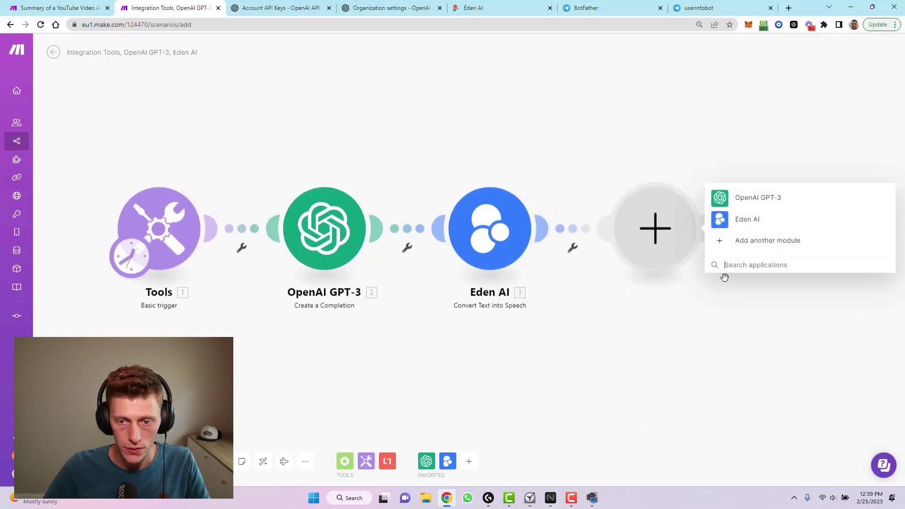
type("te")
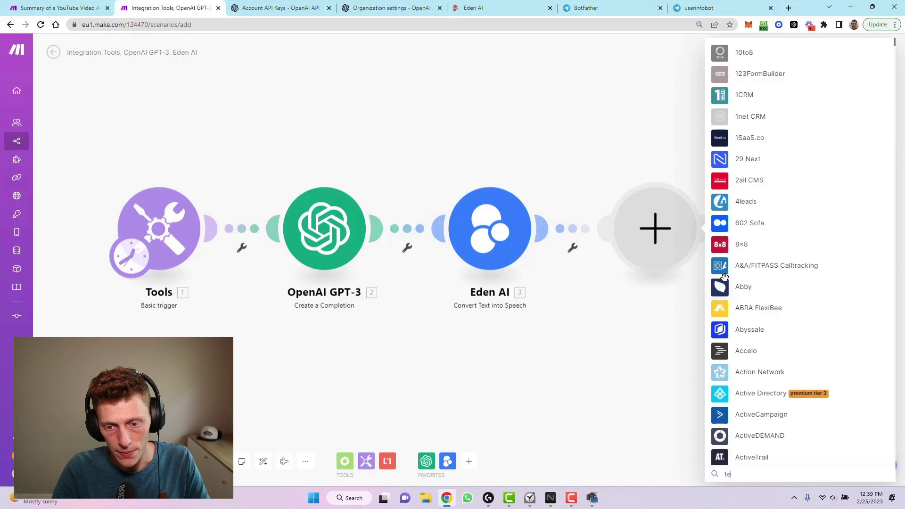
type("le")
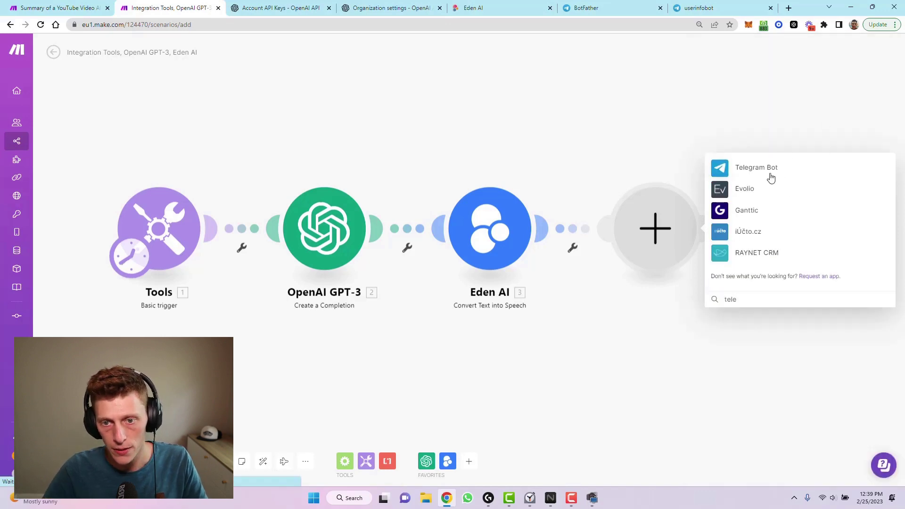
left_click(769, 174)
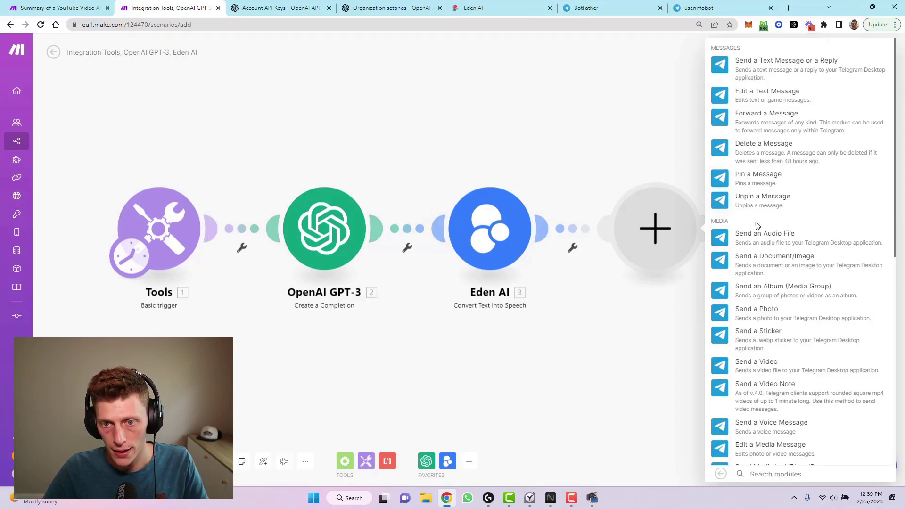
left_click(755, 242)
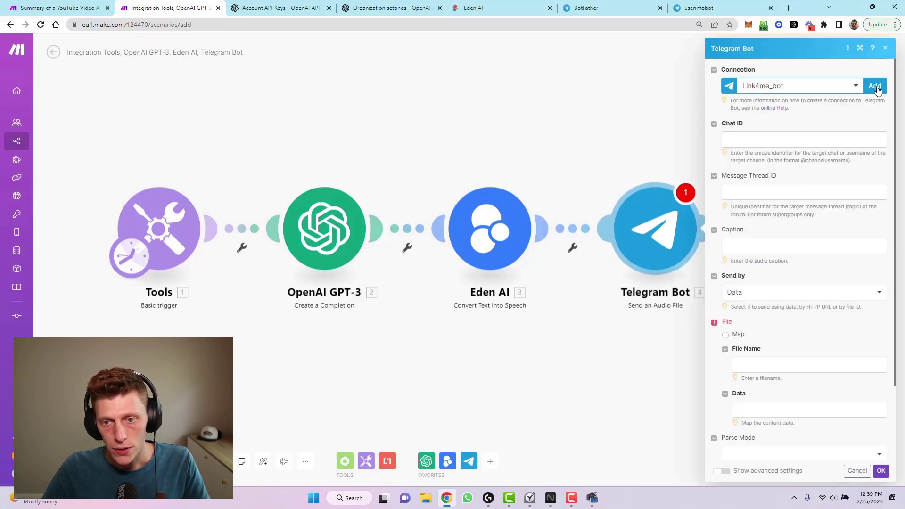
left_click(876, 87)
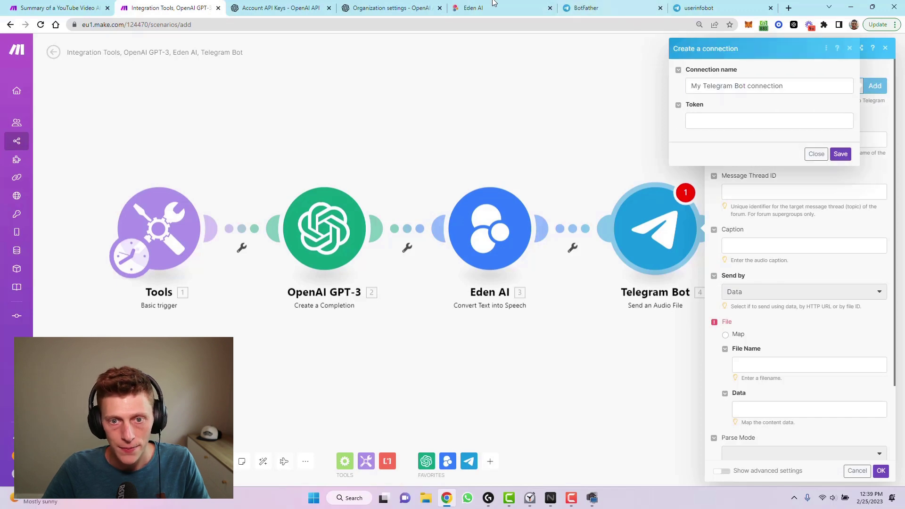
left_click(595, 9)
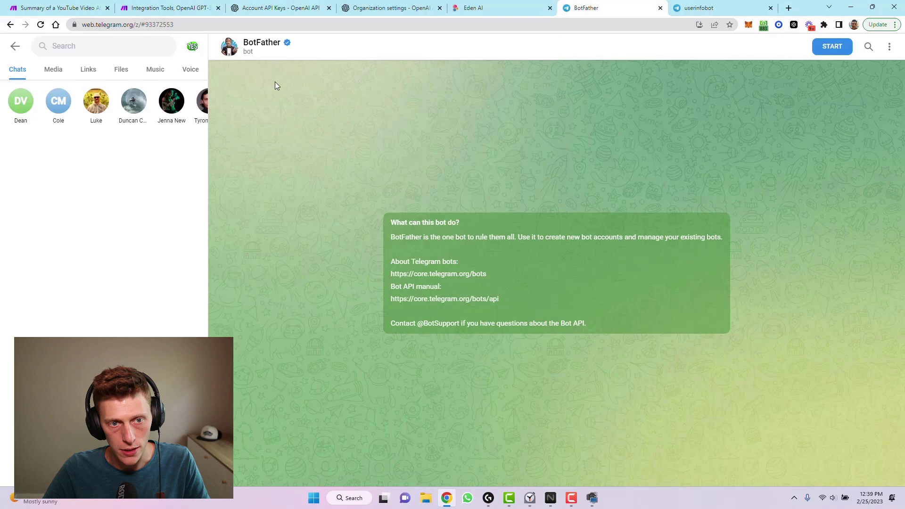
- Create a bot via /newbot with a name and username ending in 'bot', then select its token
left_click(824, 50)
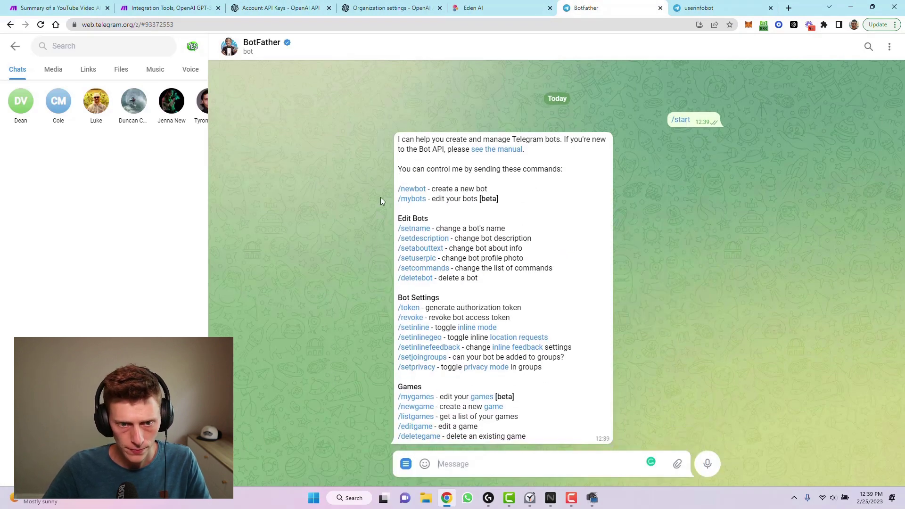
left_click(412, 189)
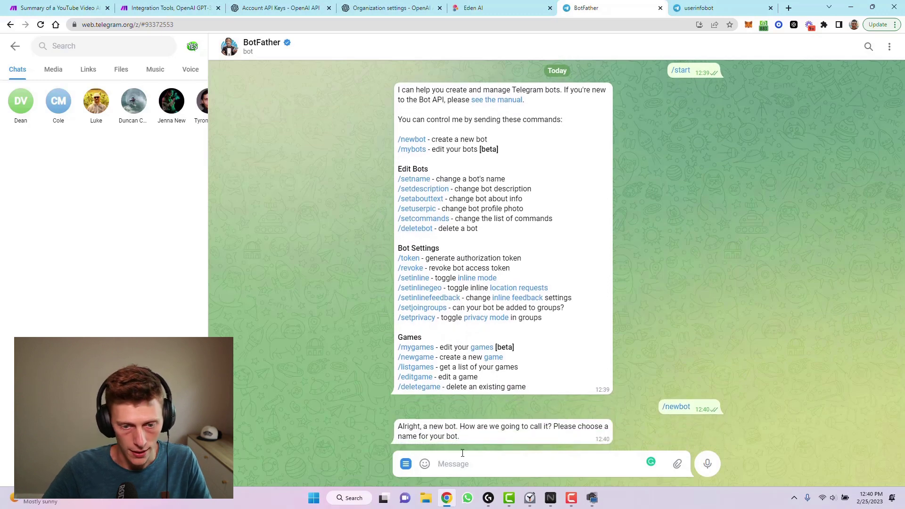
type("andre")
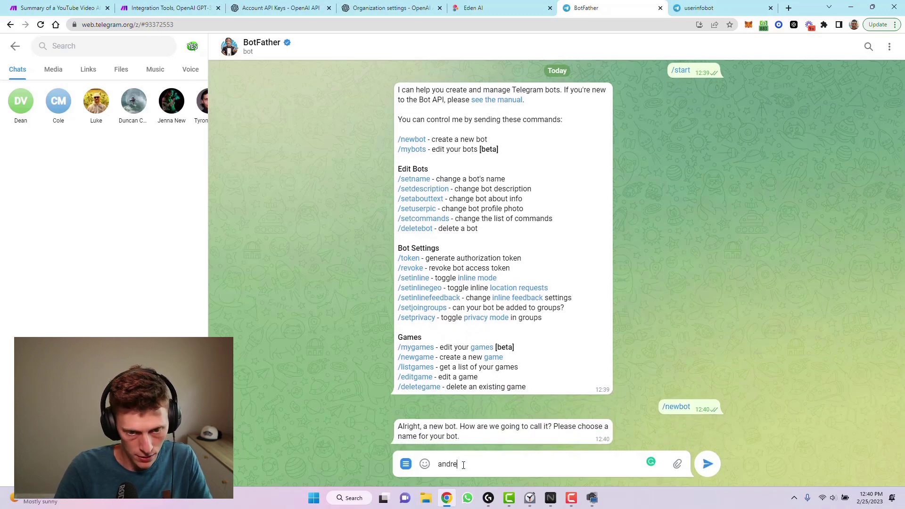
type("wfortebot")
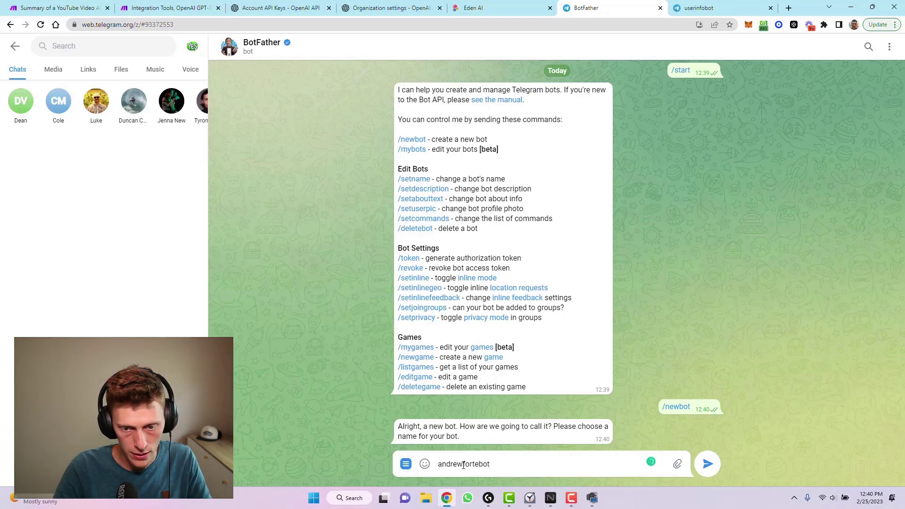
key("Return")
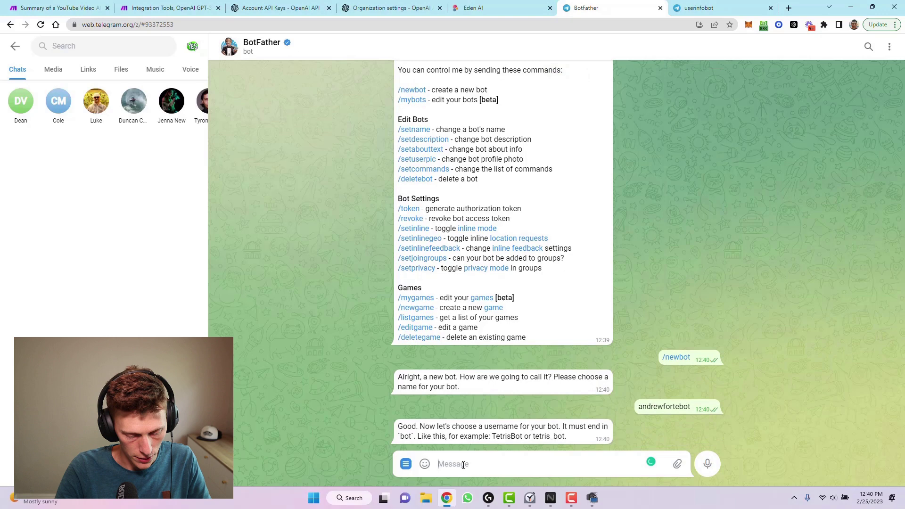
type("andrewforte")
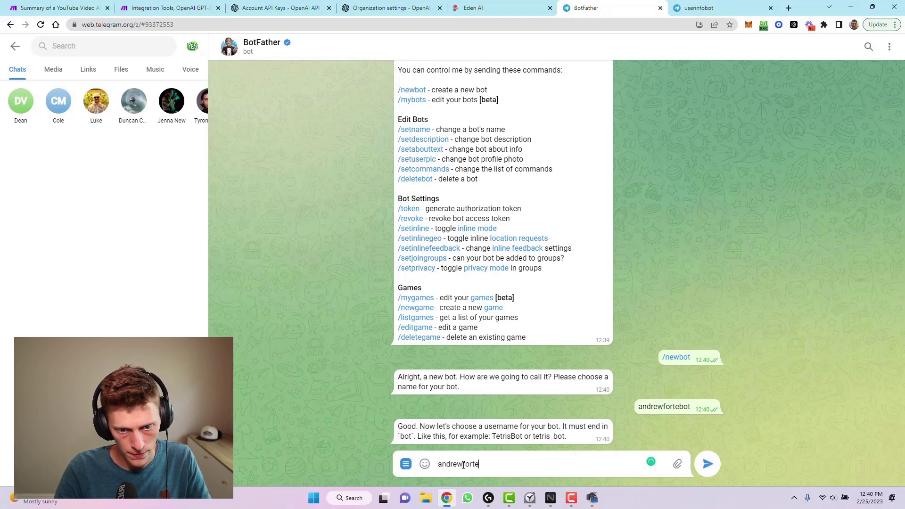
type("bot")
key("Return")
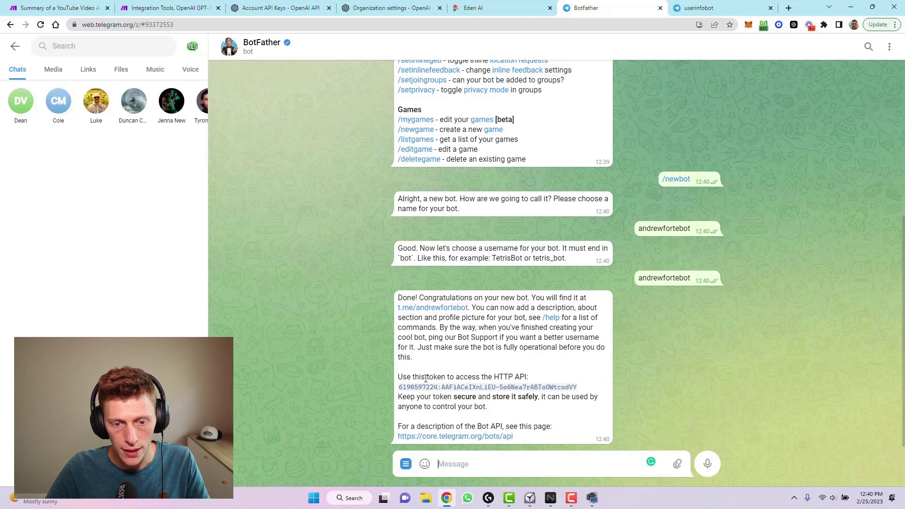
left_click_drag(581, 389, 400, 390)
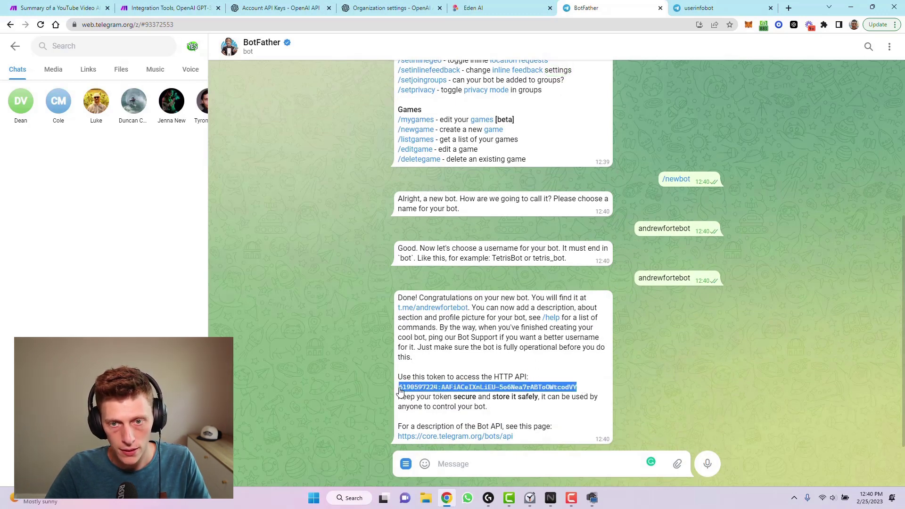
- Paste the bot token into a new Telegram Bot connection, save it, then switch to the userinfobot chat
left_click(170, 7)
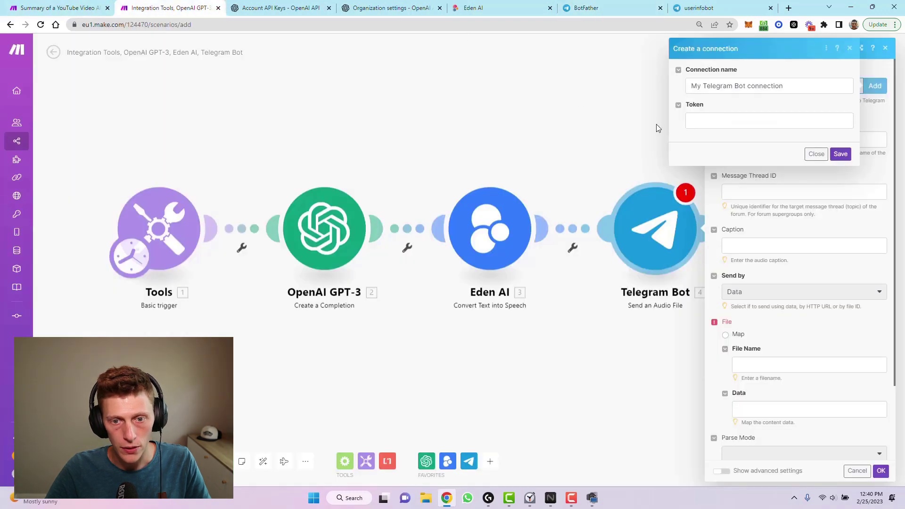
left_click(715, 116)
key("ctrl+v")
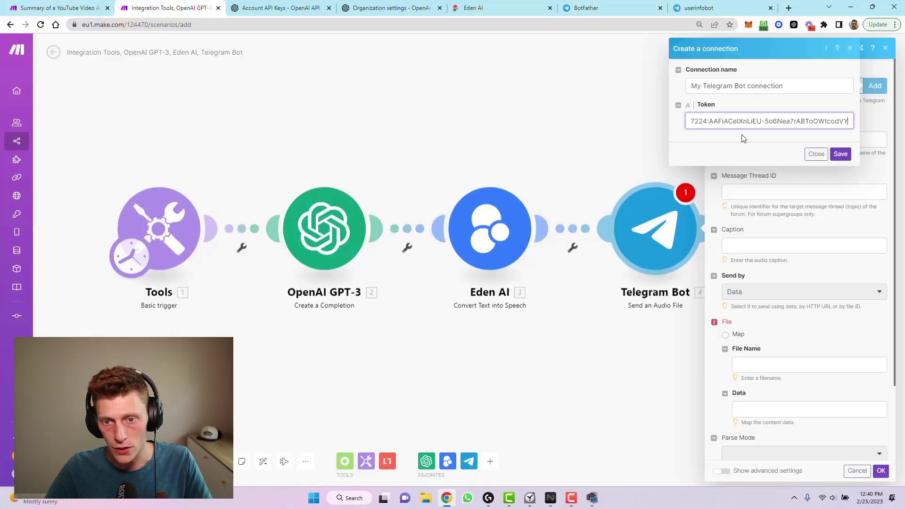
left_click(840, 153)
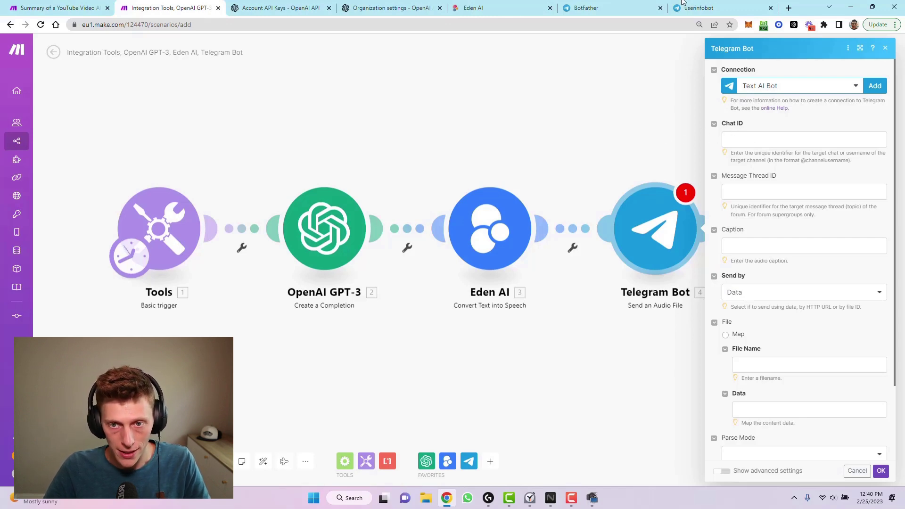
left_click(712, 10)
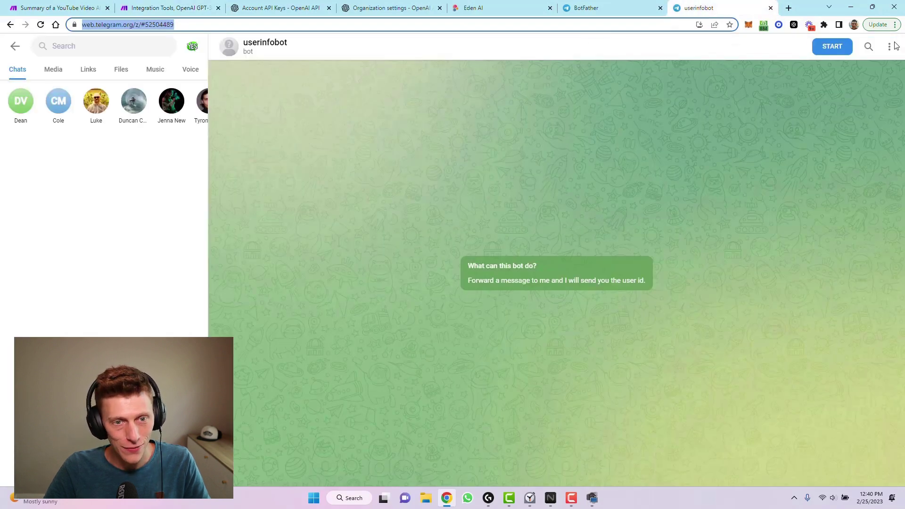
- Start userinfobot and select the numeric user ID in its reply
left_click(840, 51)
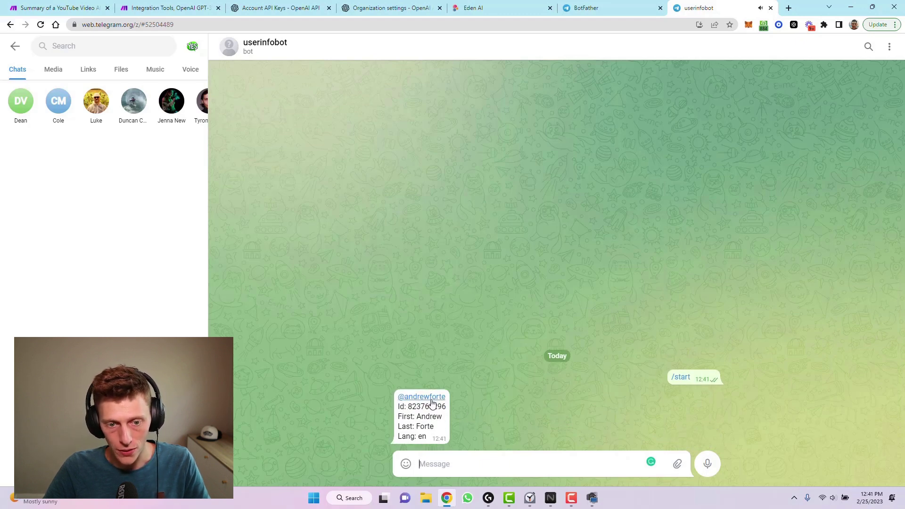
double_click(420, 407)
key("ctrl+c")
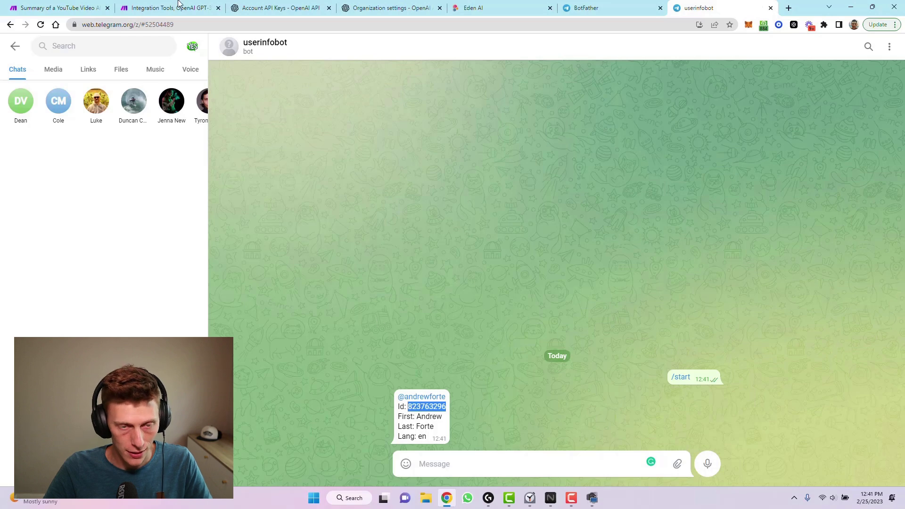
- Paste the copied user ID into the Telegram Bot module's Chat ID field
left_click(148, 7)
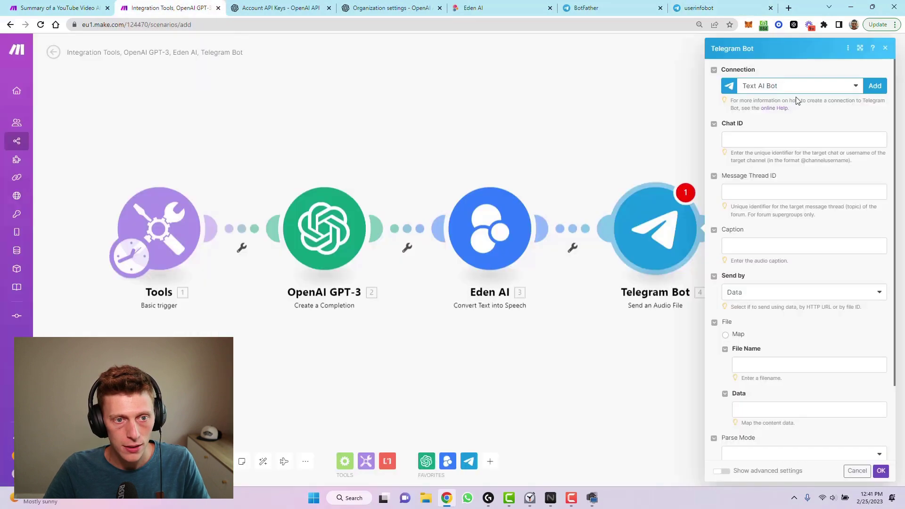
left_click(799, 140)
key("ctrl+v")
left_click(770, 187)
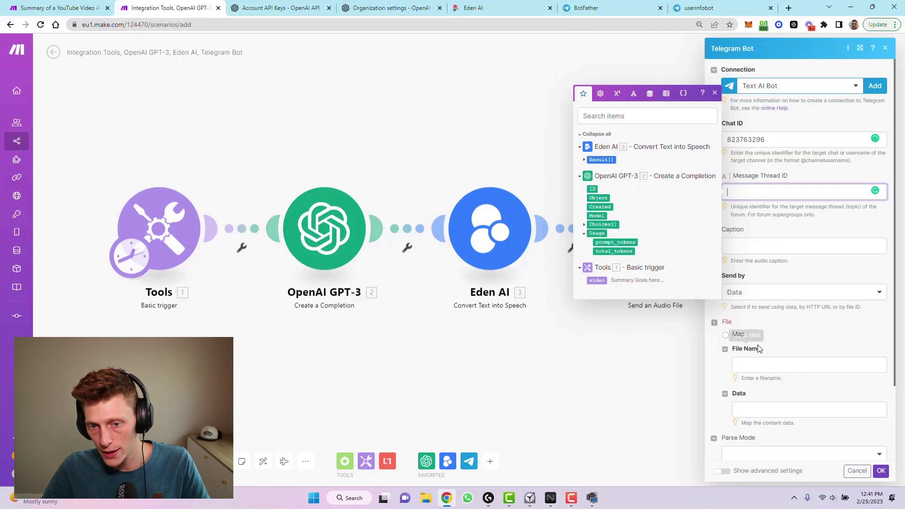
- Enter 'File' as the File Name and expand Eden AI's Result output for the Data field
left_click(791, 362)
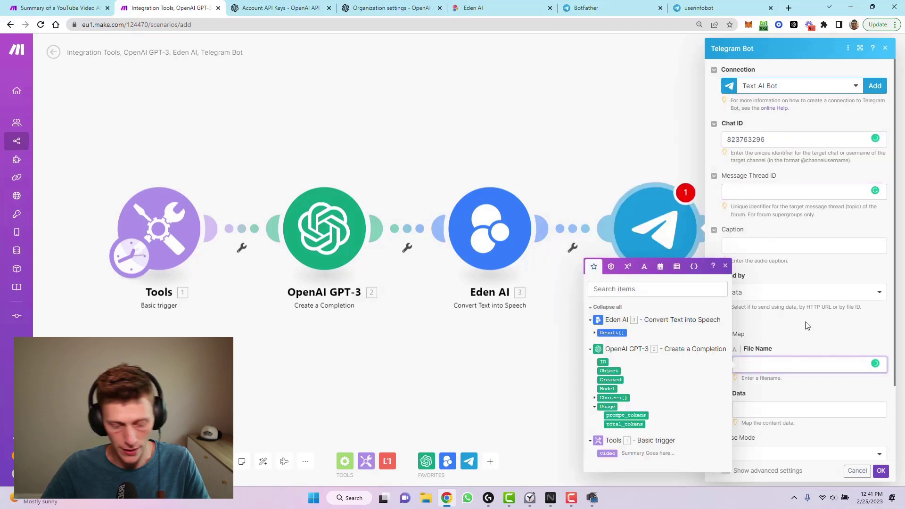
type("File Name")
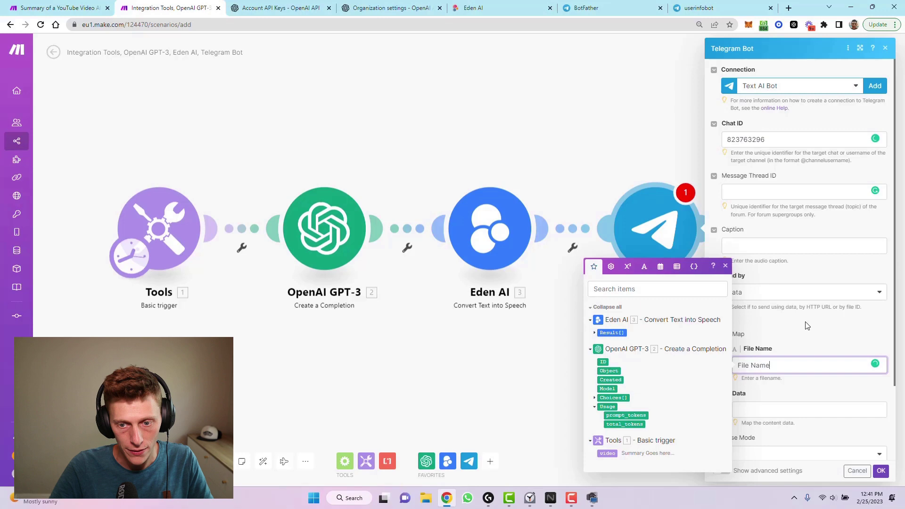
left_click(762, 408)
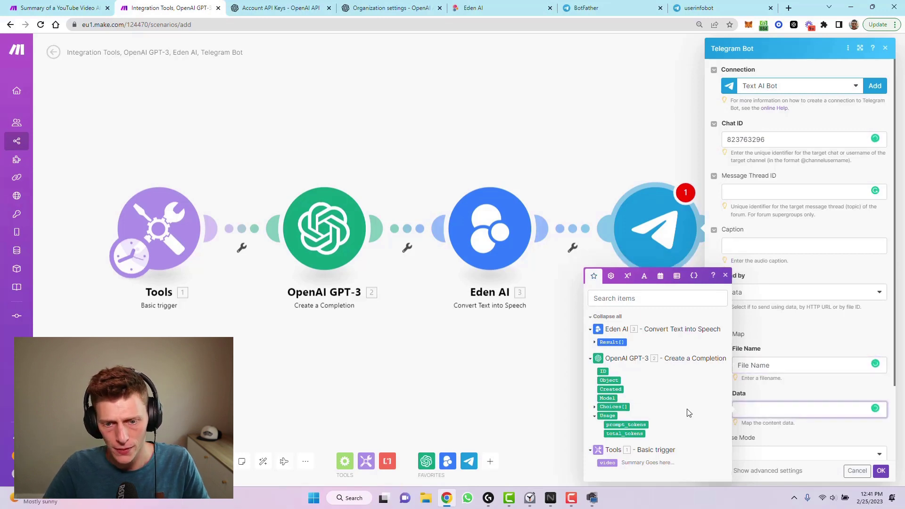
left_click(594, 343)
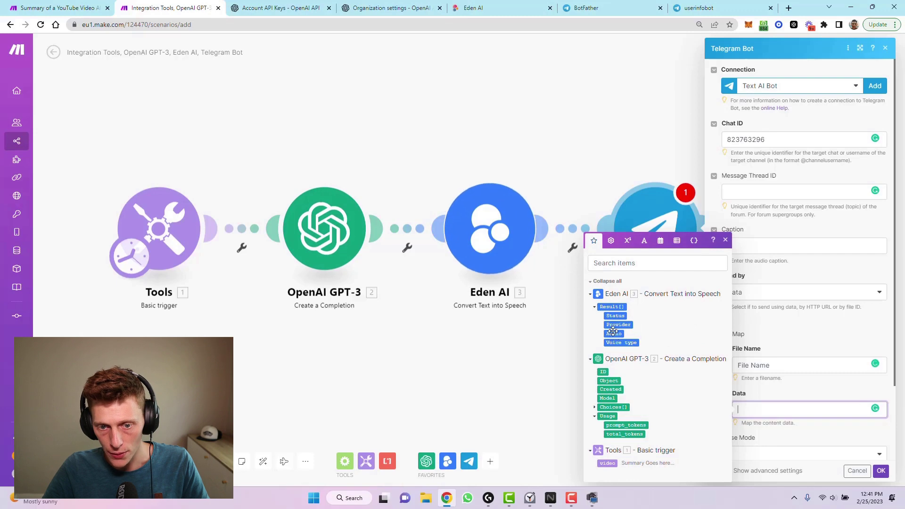
left_click_drag(613, 334, 671, 349)
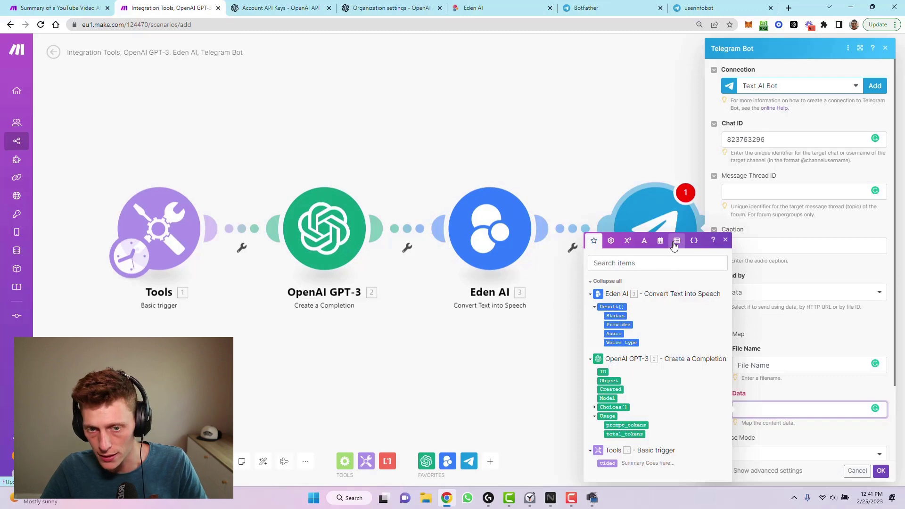
- Set Data to toBinary(Eden AI Result[]: Audio; base64) using the text and binary functions
left_click(676, 241)
left_click(660, 366)
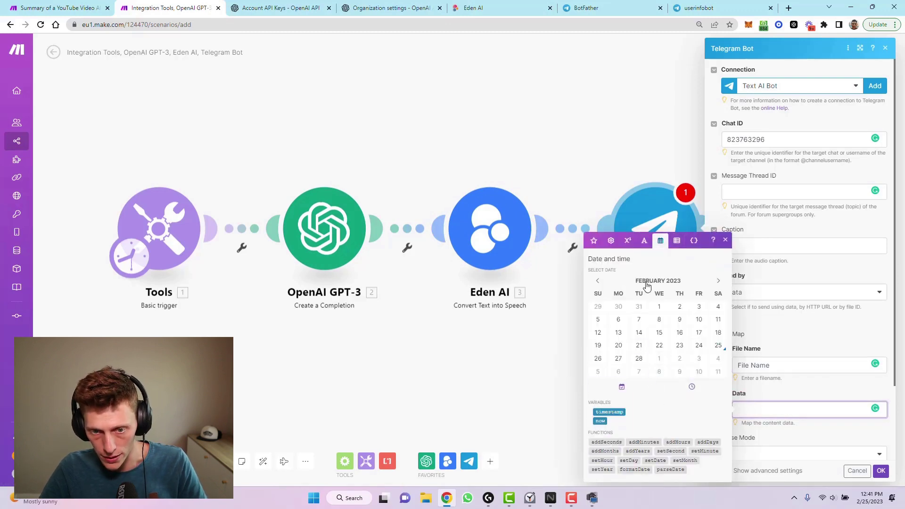
left_click(644, 242)
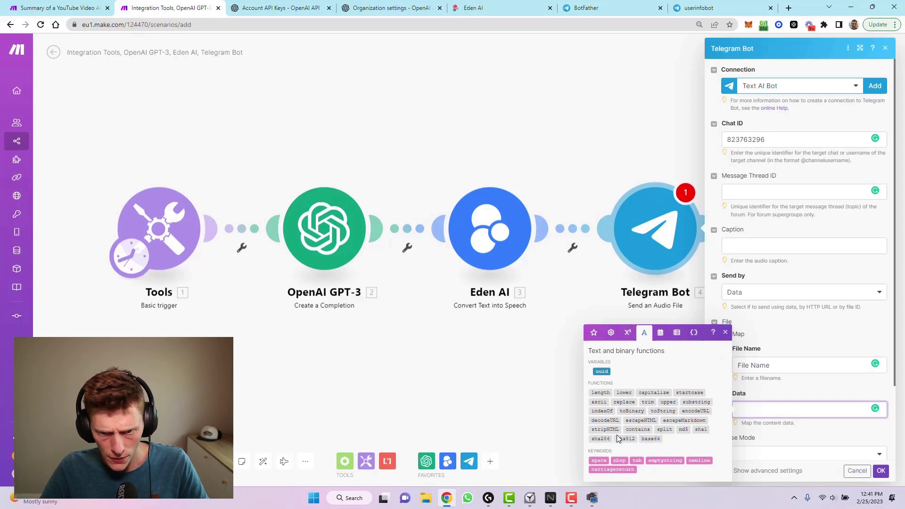
left_click(627, 411)
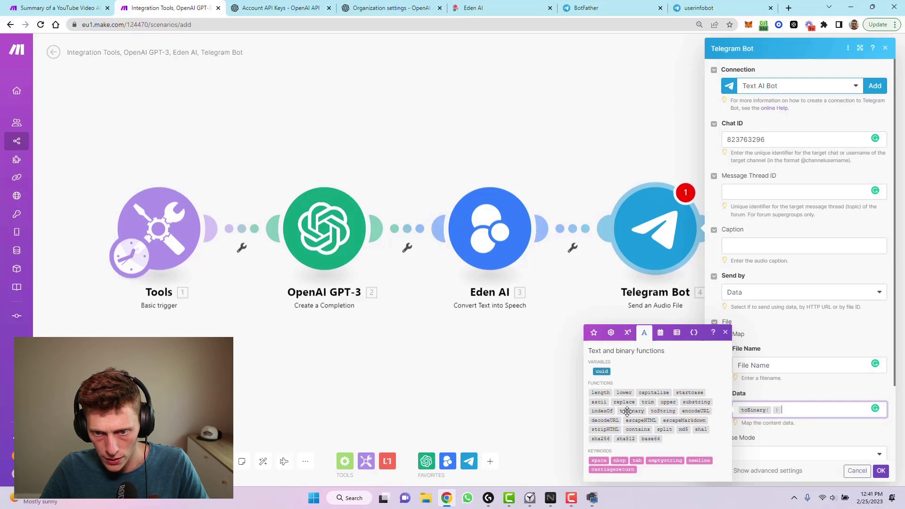
mouse_move(772, 413)
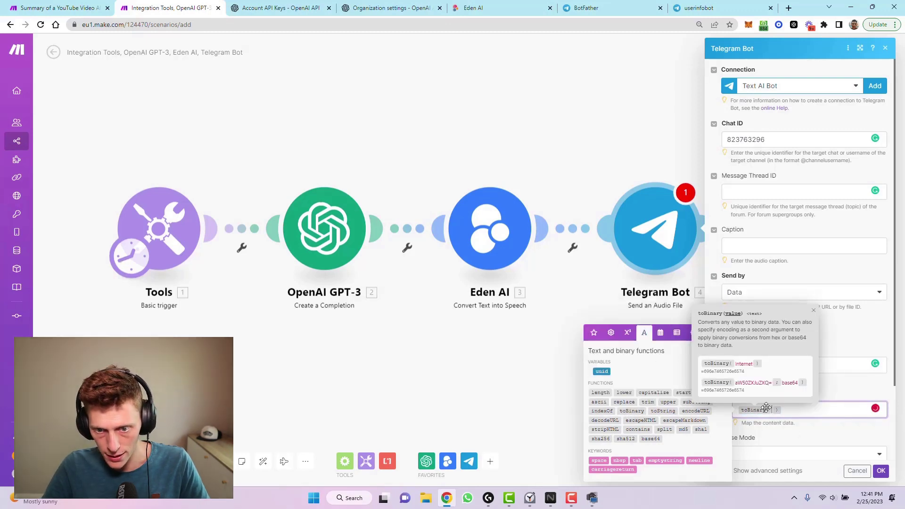
left_click(594, 332)
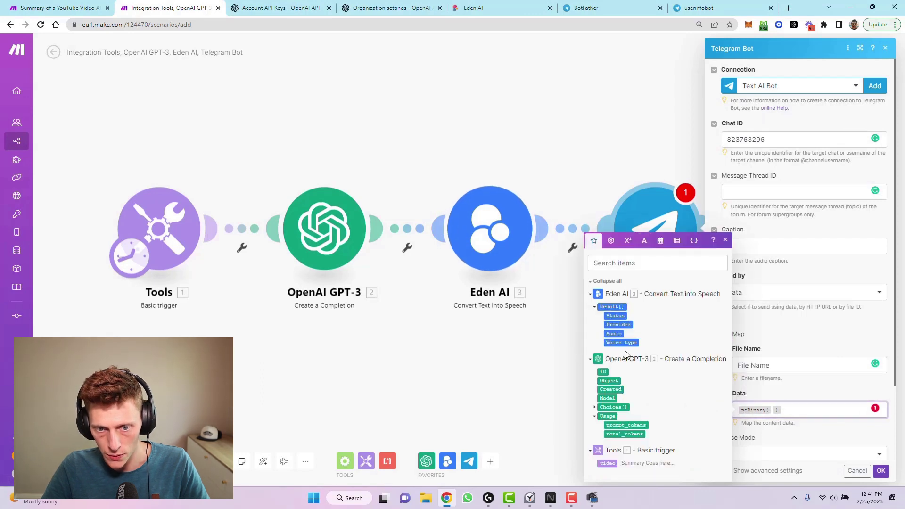
left_click_drag(613, 333, 833, 410)
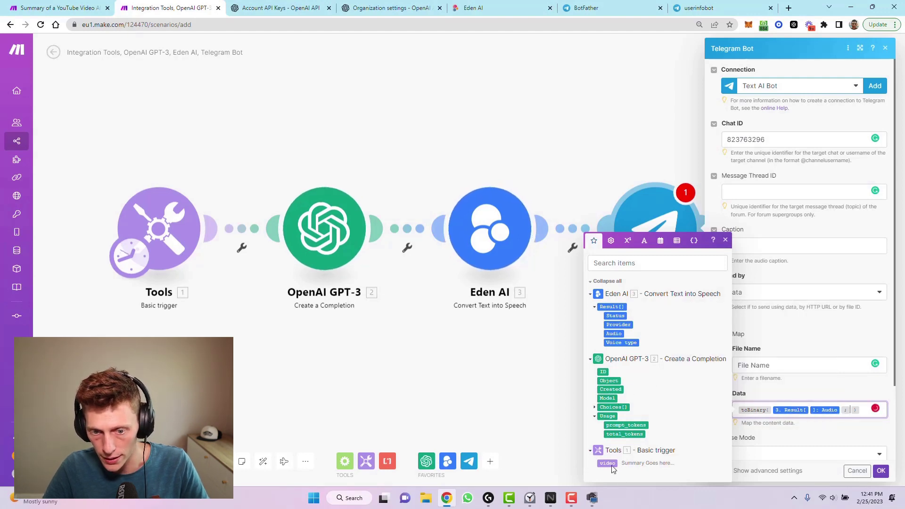
type("base")
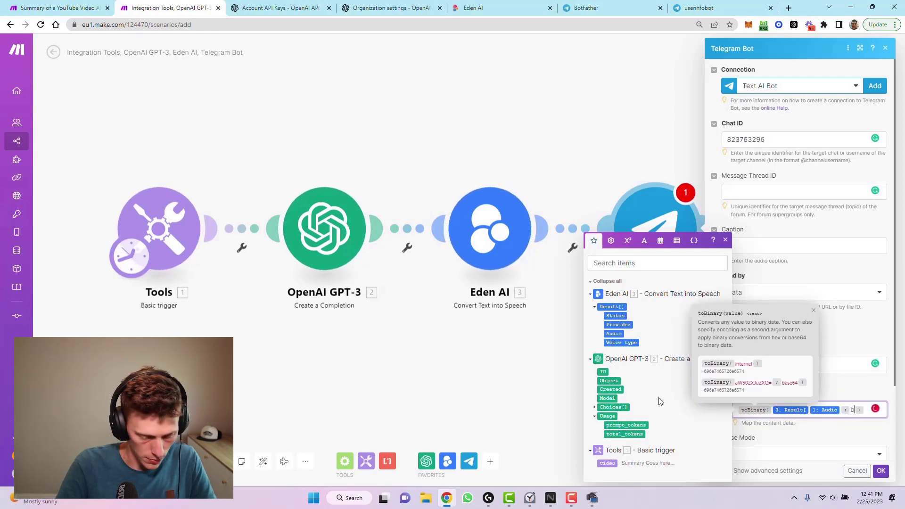
type("64")
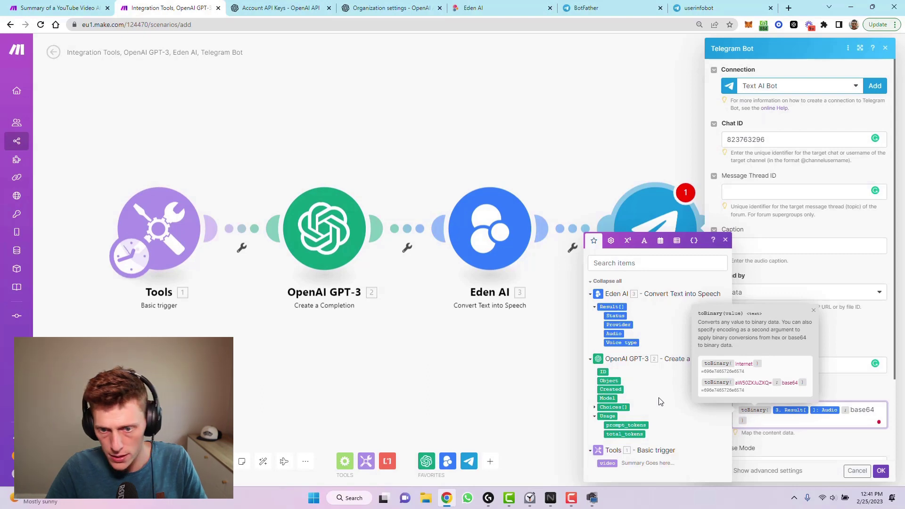
left_click(786, 425)
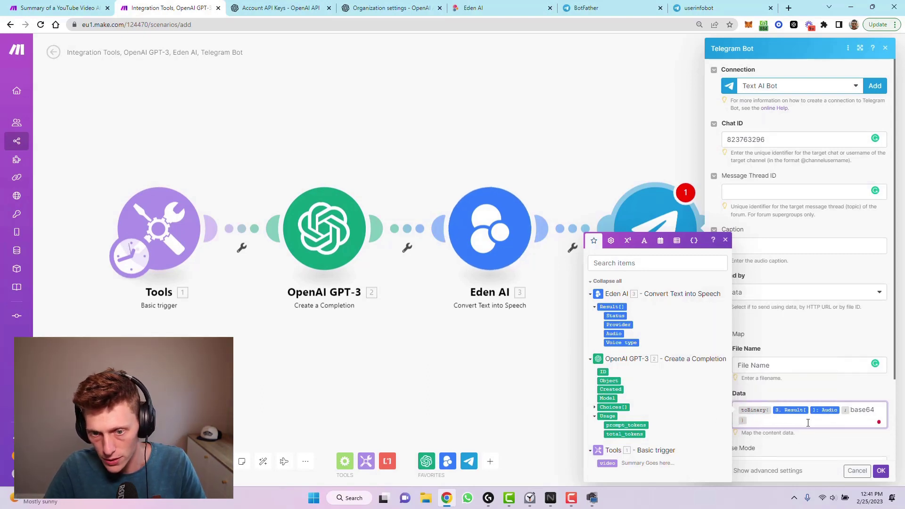
left_click(799, 396)
scroll(799, 400, "down", 1)
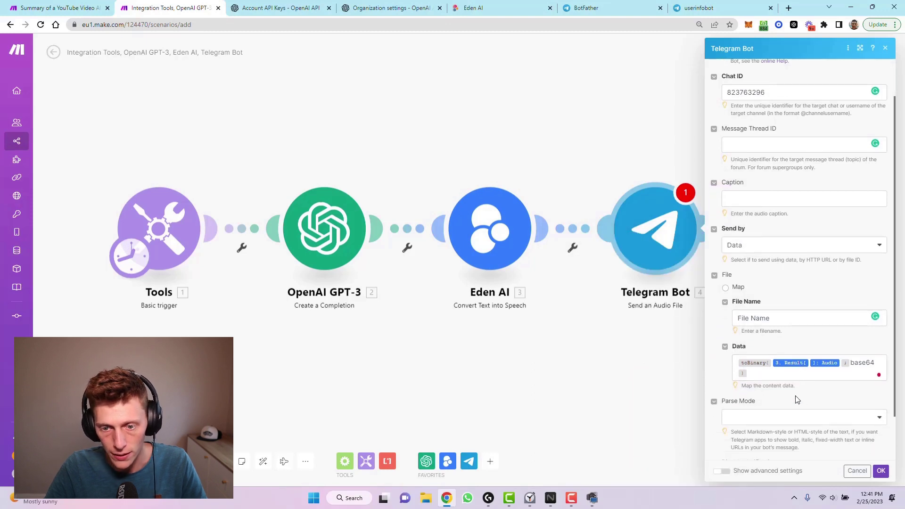
scroll(779, 342, "up", 1)
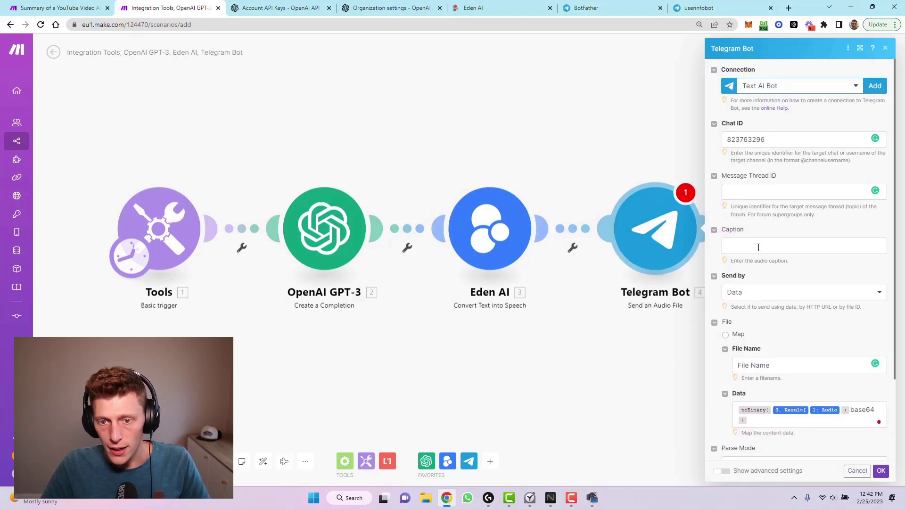
- Map OpenAI GPT-3's Choices[] text into the Telegram audio Caption field
left_click(758, 247)
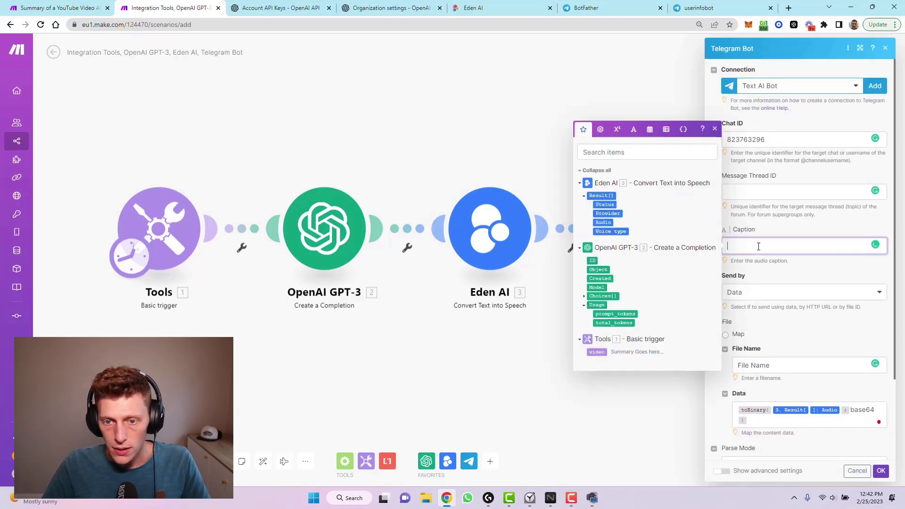
left_click(583, 296)
left_click(601, 286)
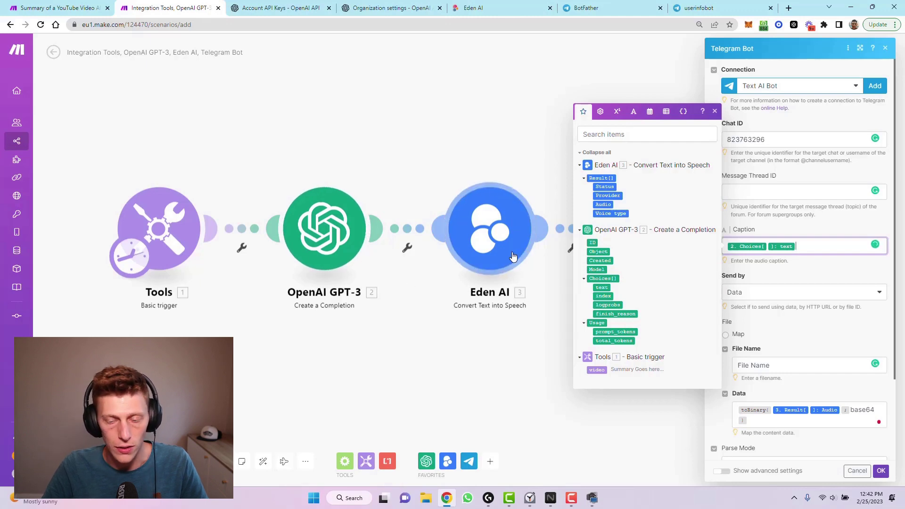
left_click(822, 273)
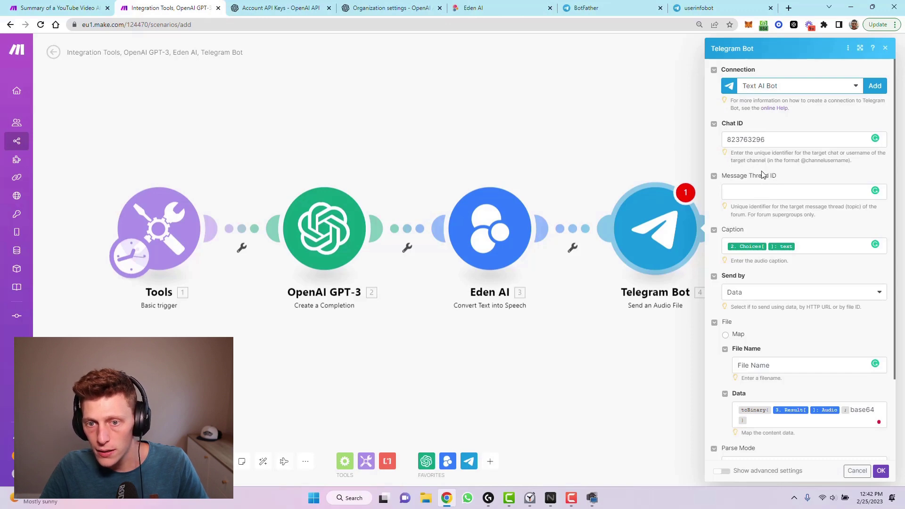
- Review the Telegram Bot module's settings and confirm them with OK
scroll(763, 174, "down", 3)
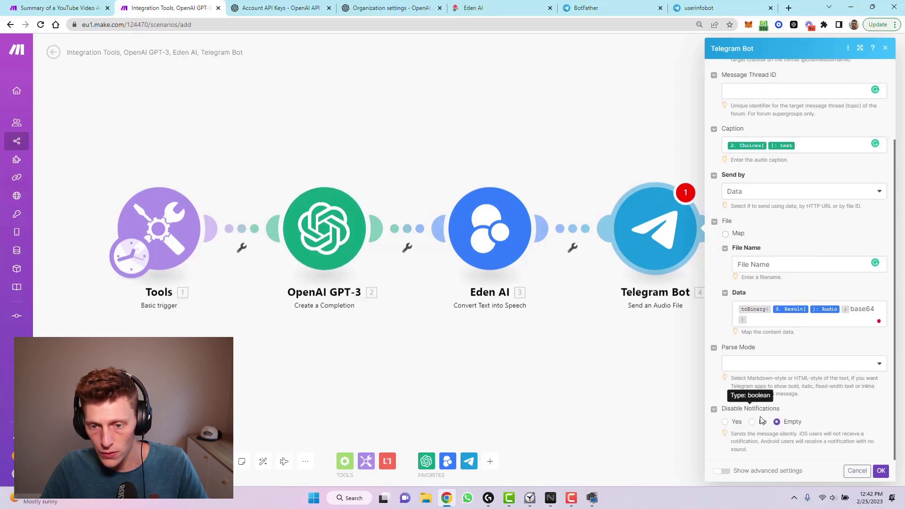
scroll(771, 121, "up", 3)
scroll(784, 282, "down", 1)
scroll(785, 206, "up", 1)
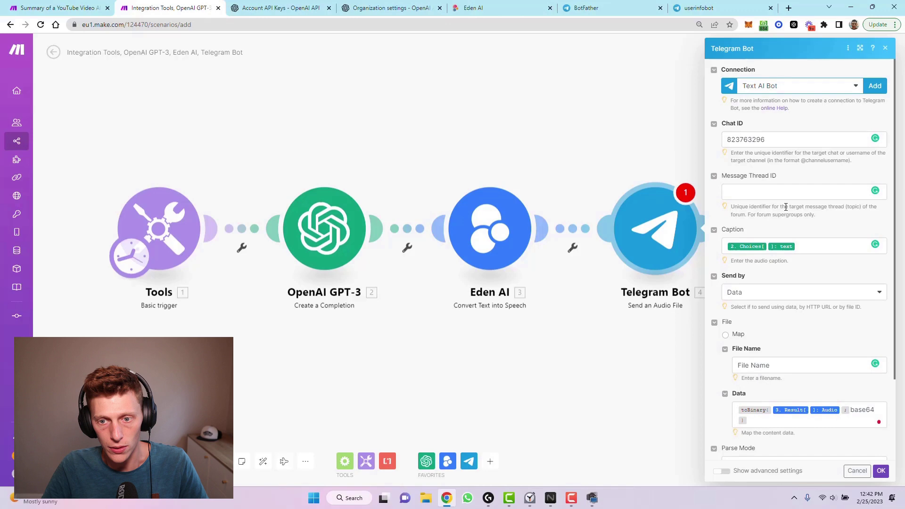
left_click(879, 471)
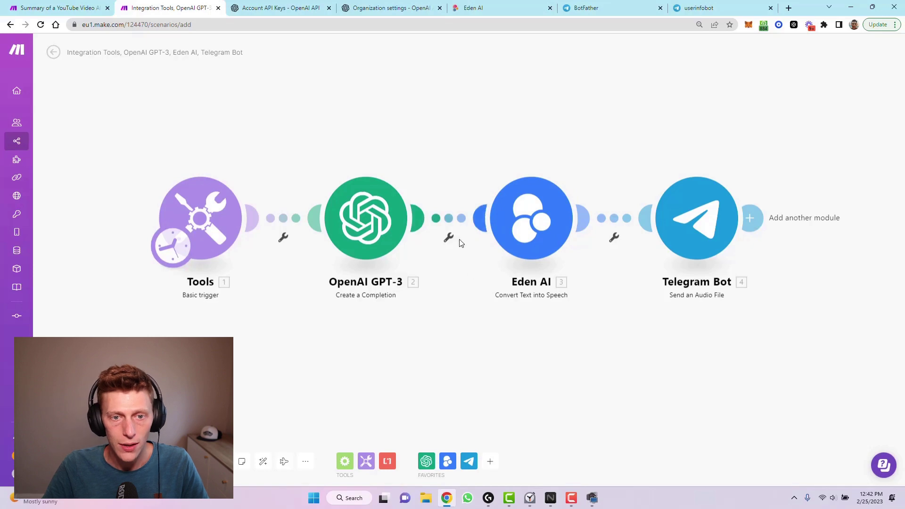
- Show the YouTube video's transcript from its options menu and select all of its text
left_click(788, 8)
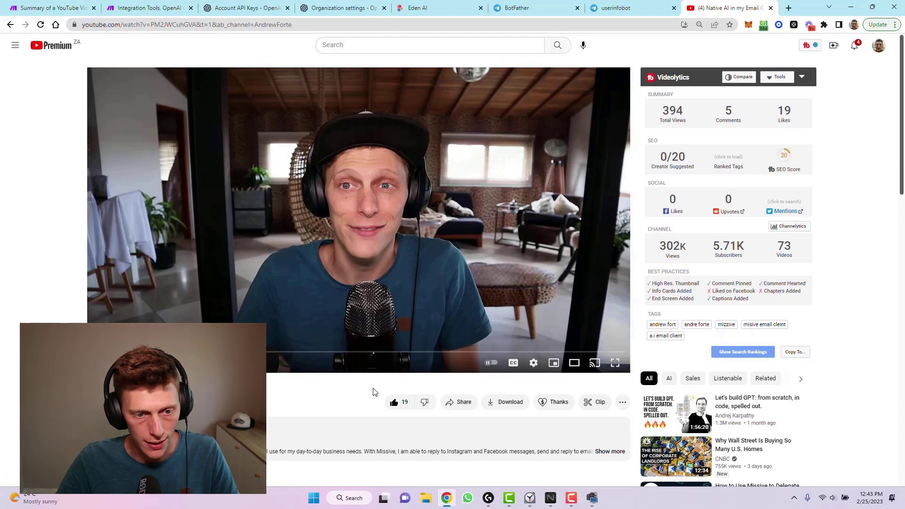
left_click(621, 401)
left_click(645, 452)
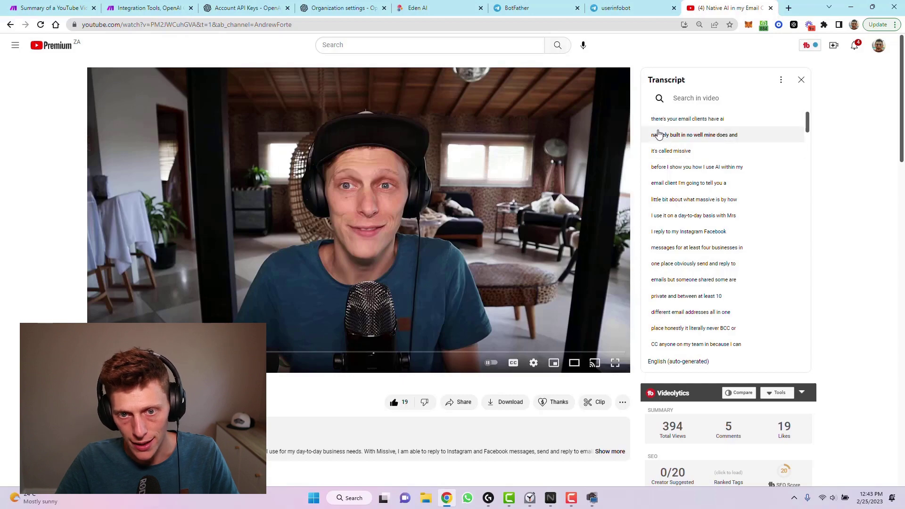
left_click_drag(648, 123, 739, 350)
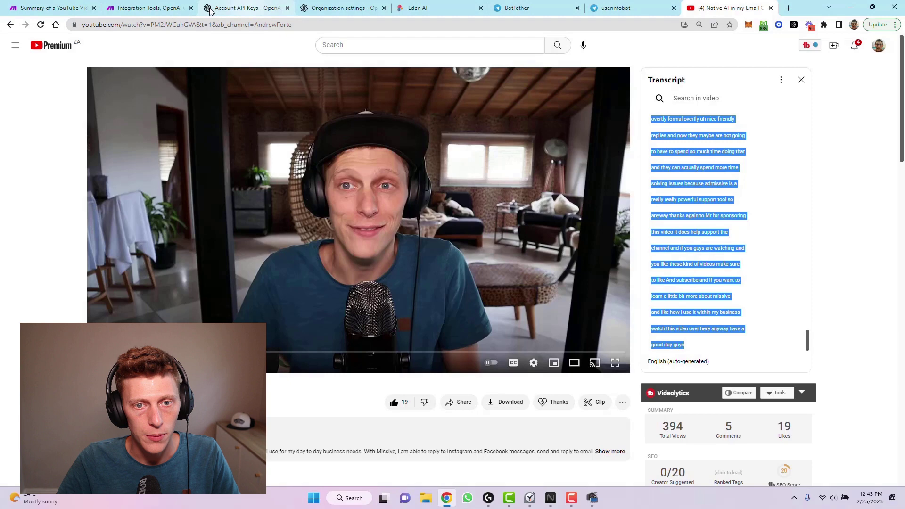
- Paste the YouTube transcript over the Tools trigger's placeholder Video value and confirm with OK
left_click(142, 6)
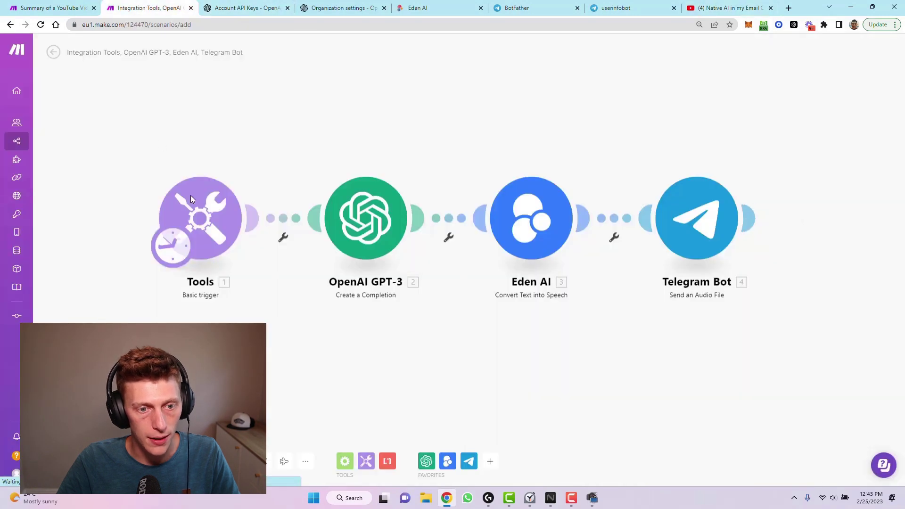
left_click(191, 198)
double_click(343, 244)
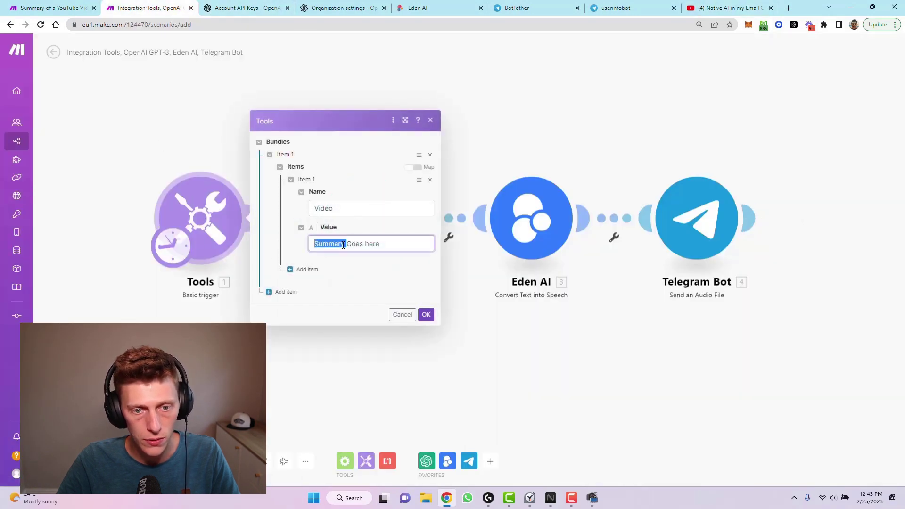
key("ctrl+a")
key("ctrl+v")
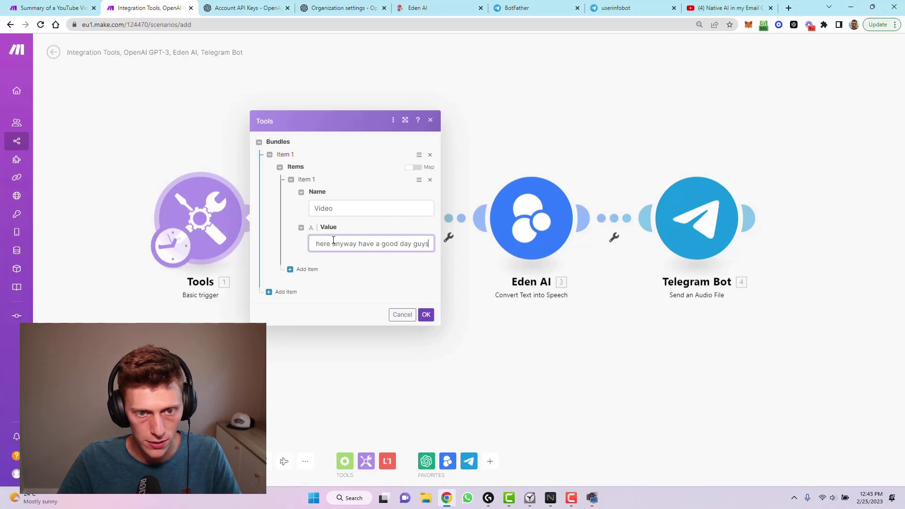
left_click(426, 315)
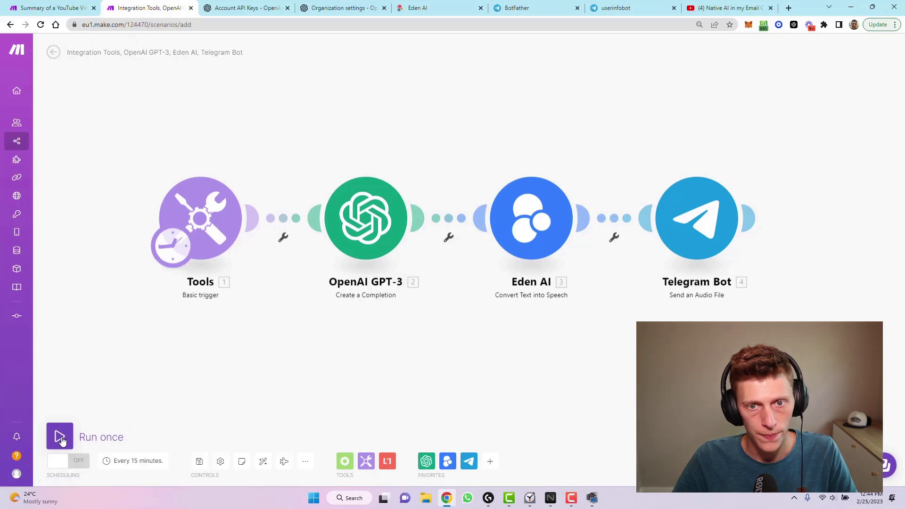
- Run the four-module scenario once using Run once
left_click(60, 437)
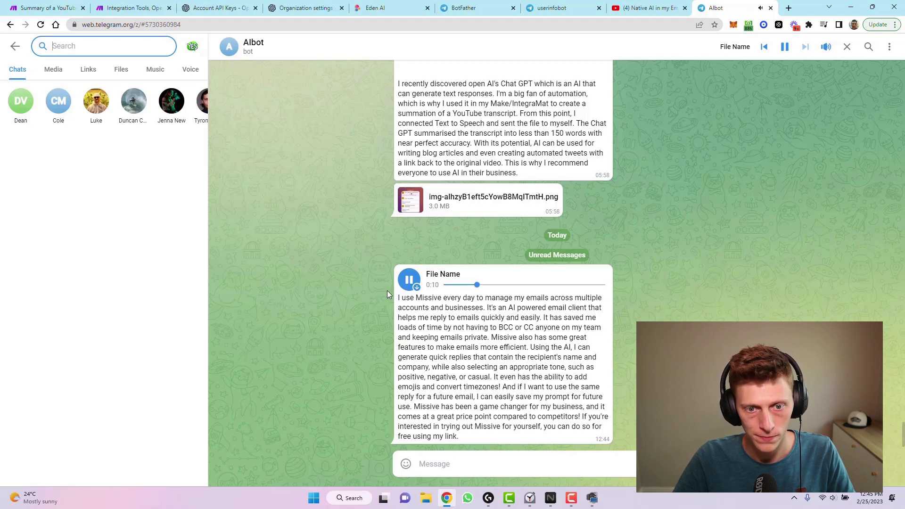
- Pause the Missive voice summary, select its caption text, and return to Make
left_click(410, 281)
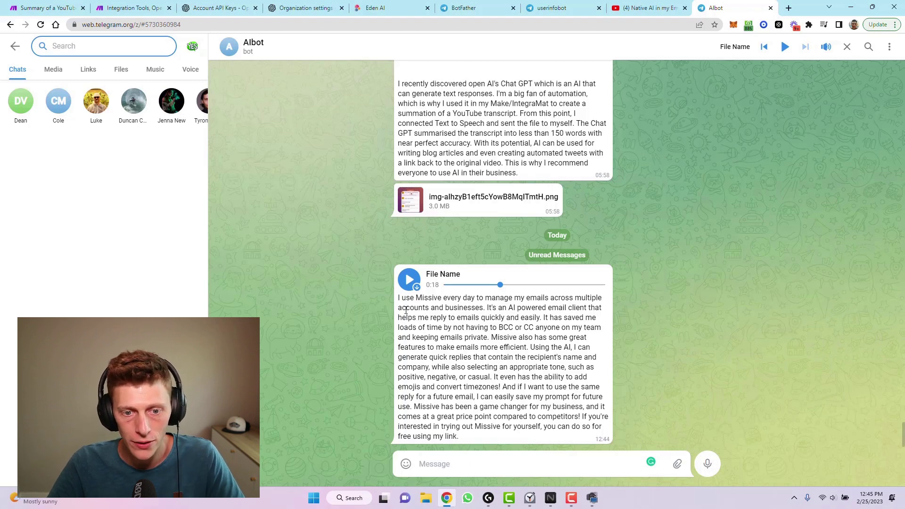
left_click_drag(397, 302, 441, 428)
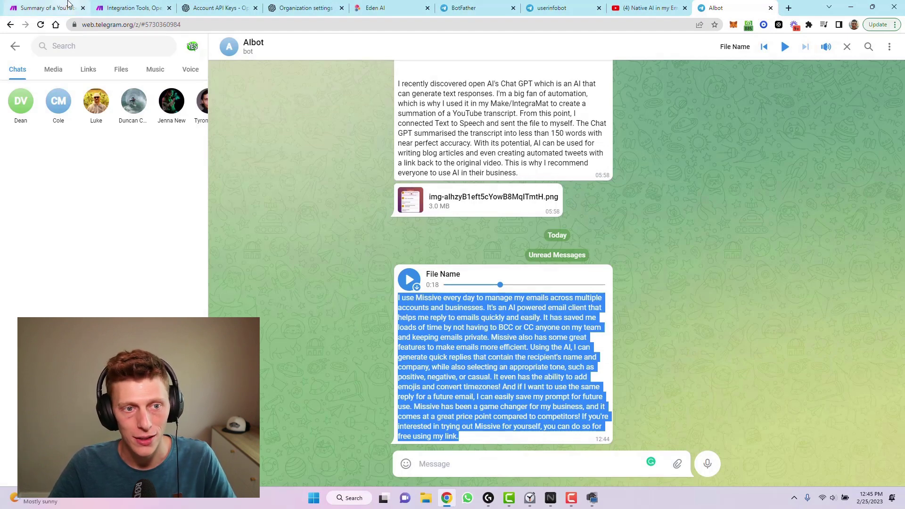
left_click(126, 5)
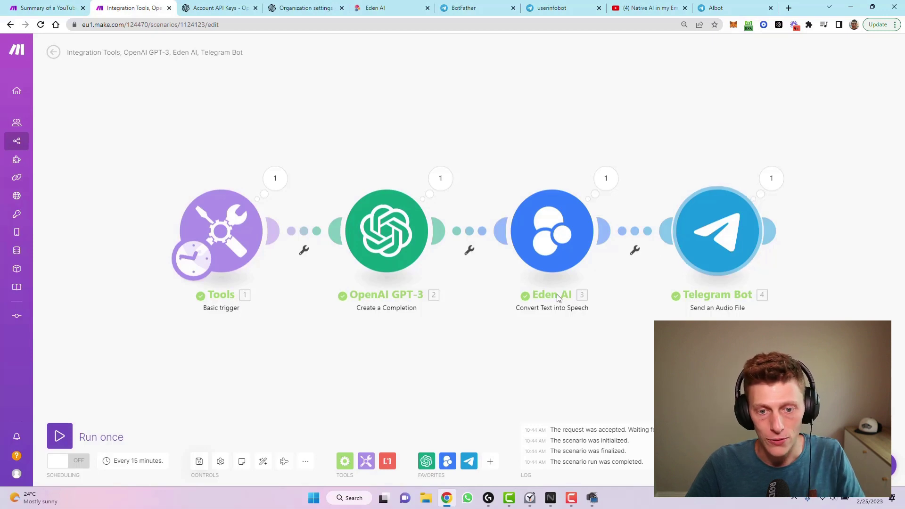
left_click(490, 465)
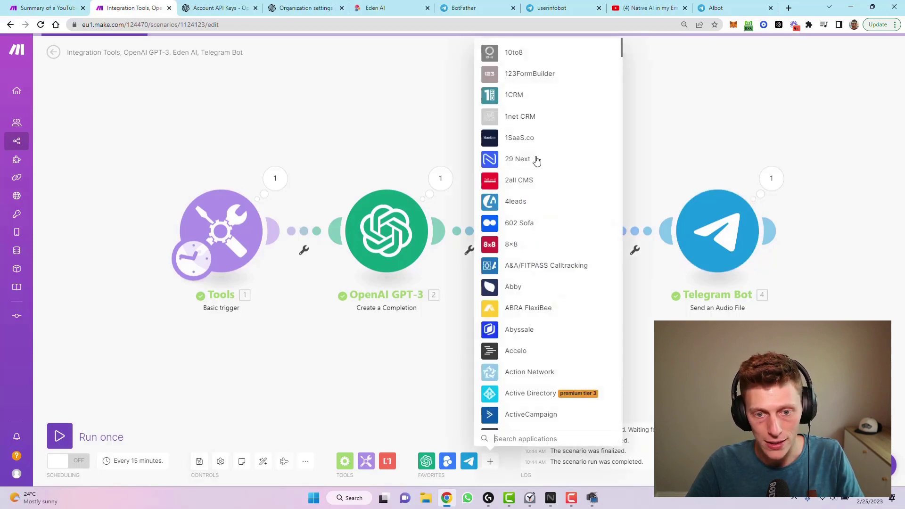
scroll(521, 222, "down", 10)
scroll(521, 231, "down", 5)
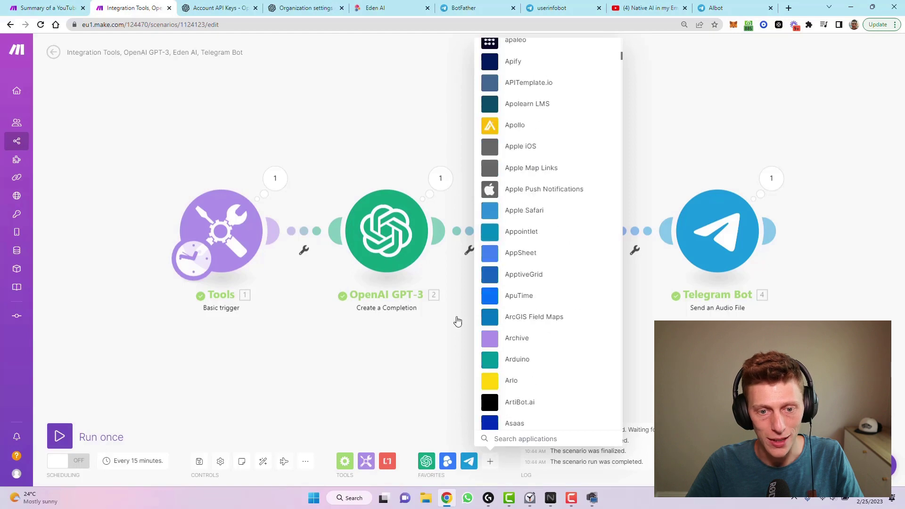
scroll(309, 330, "down", 1)
left_click(307, 196)
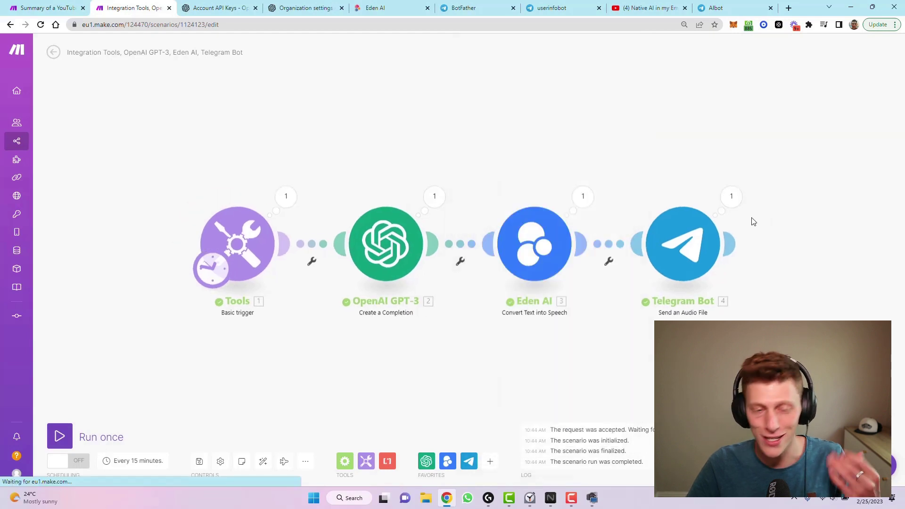